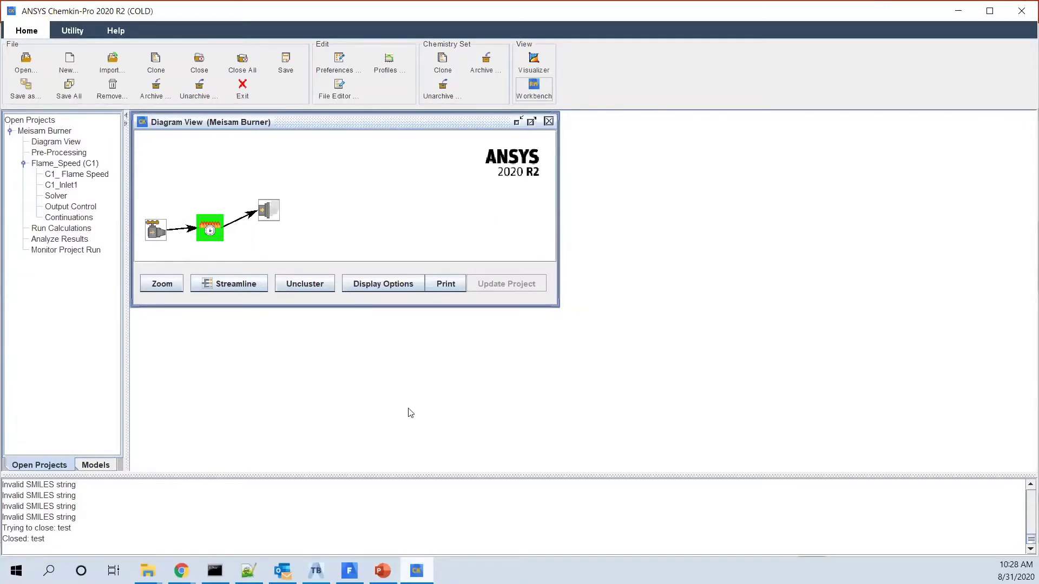
Create a new Chemkin-Pro project named 'test'.
left_click(68, 67)
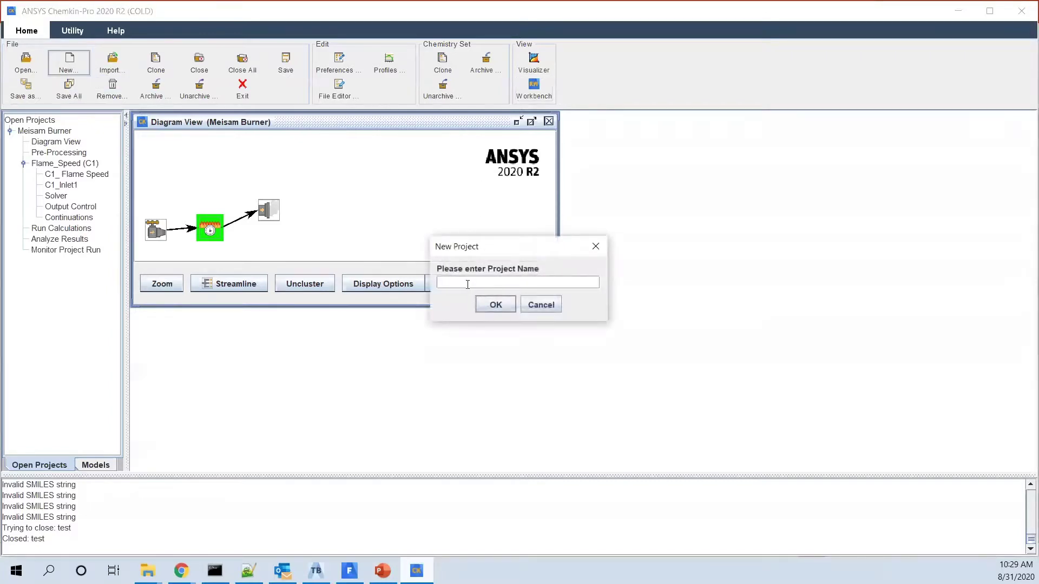
type("test")
left_click(494, 305)
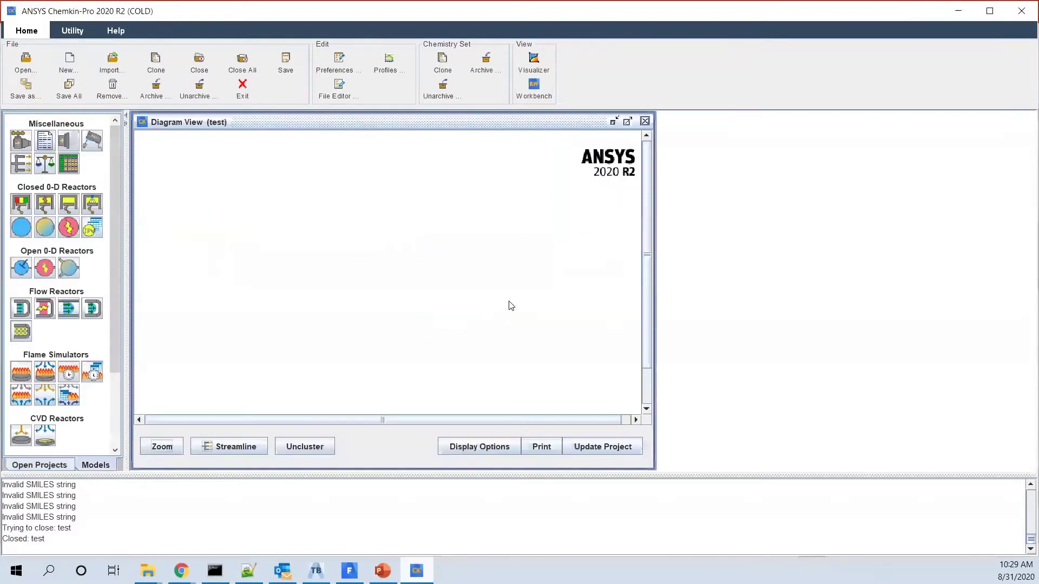
Place an Inlet source from the Miscellaneous palette onto the empty test diagram.
left_click(36, 467)
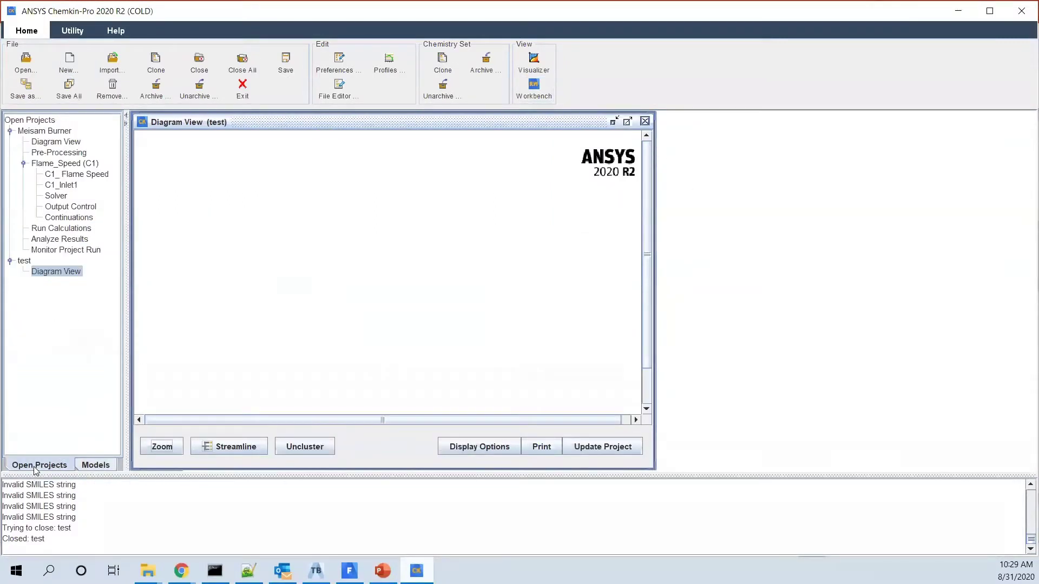
left_click(92, 466)
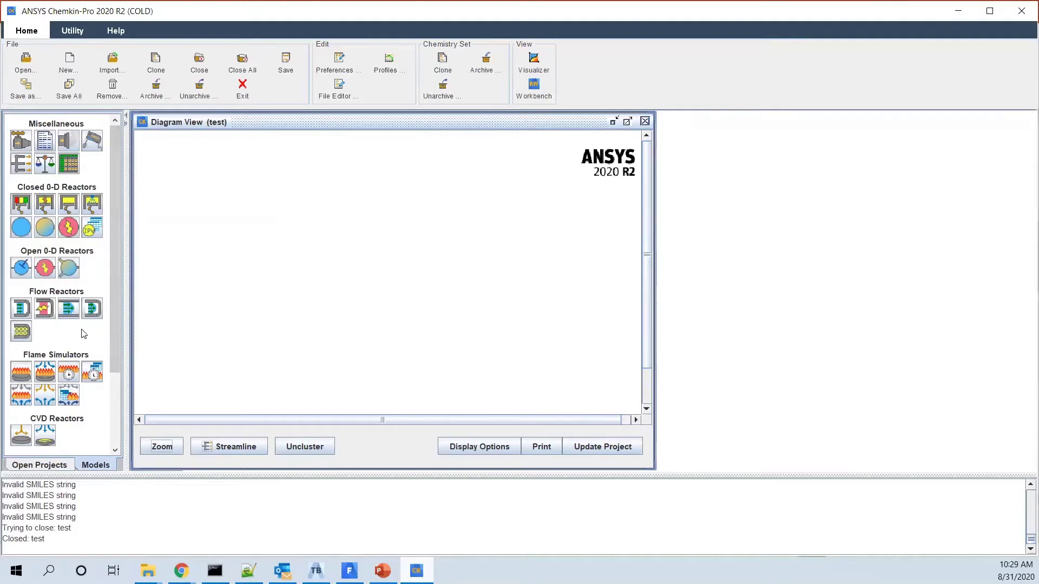
scroll(84, 334, "down", 1)
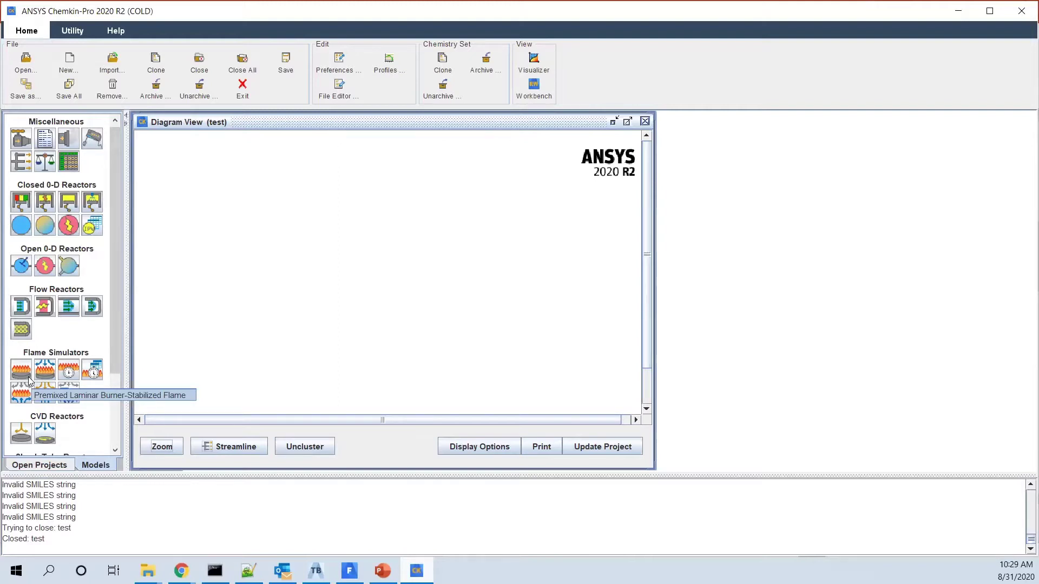
scroll(47, 334, "down", 2)
scroll(47, 334, "down", 2)
left_click_drag(117, 340, 115, 431)
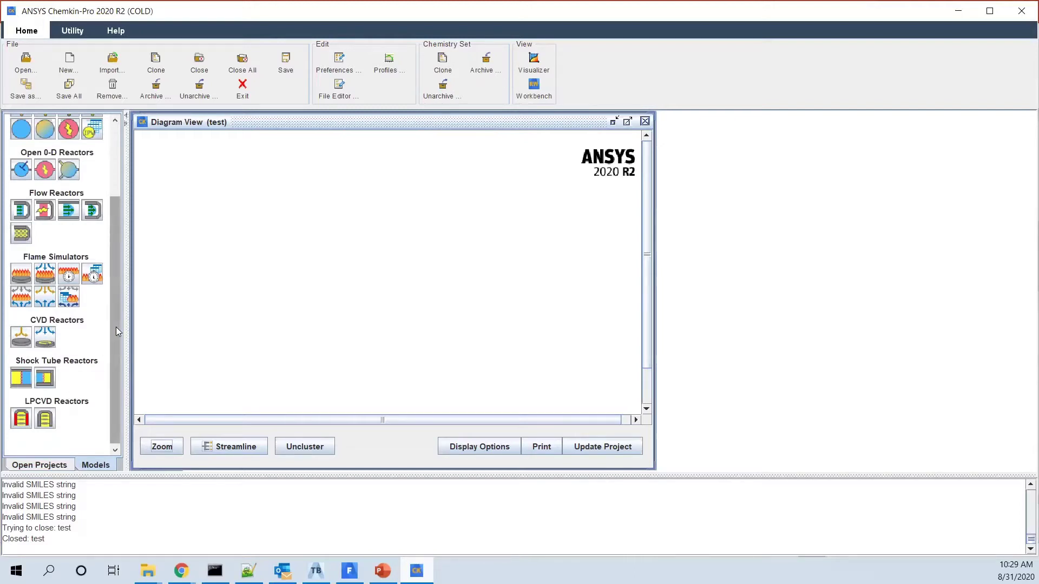
left_click_drag(115, 326, 116, 283)
scroll(100, 211, "up", 1)
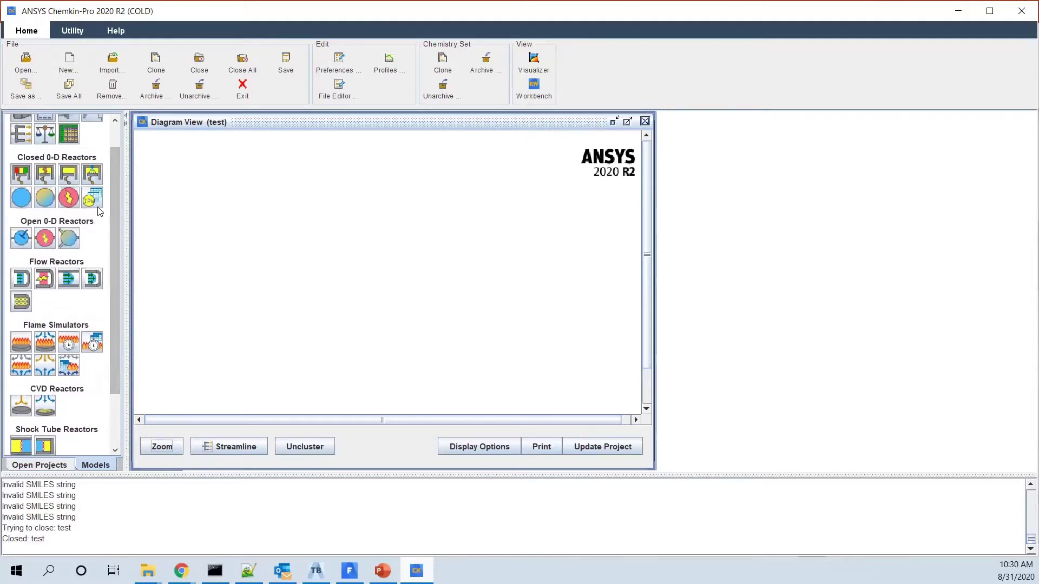
scroll(100, 211, "up", 1)
Add Product and Premixed Laminar Flame-Speed elements, connect them to the inlet, and update the project.
left_click_drag(21, 128, 186, 265)
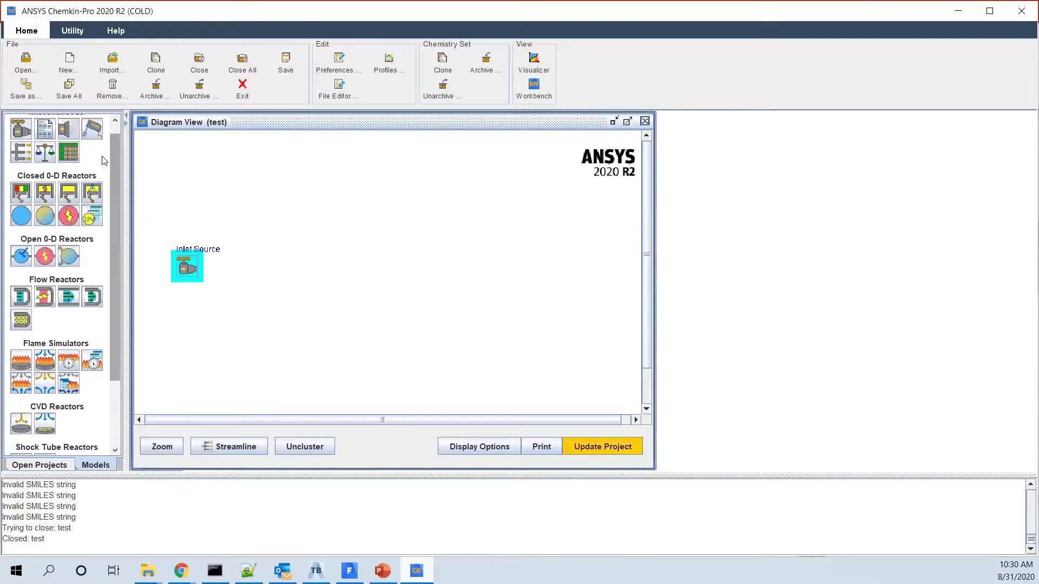
left_click_drag(68, 129, 350, 271)
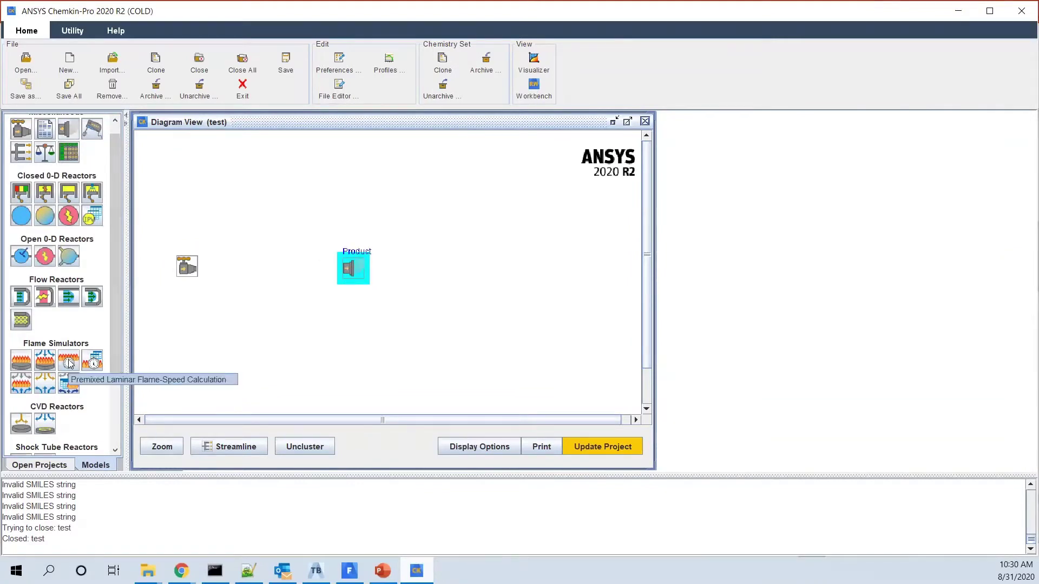
left_click_drag(68, 361, 266, 270)
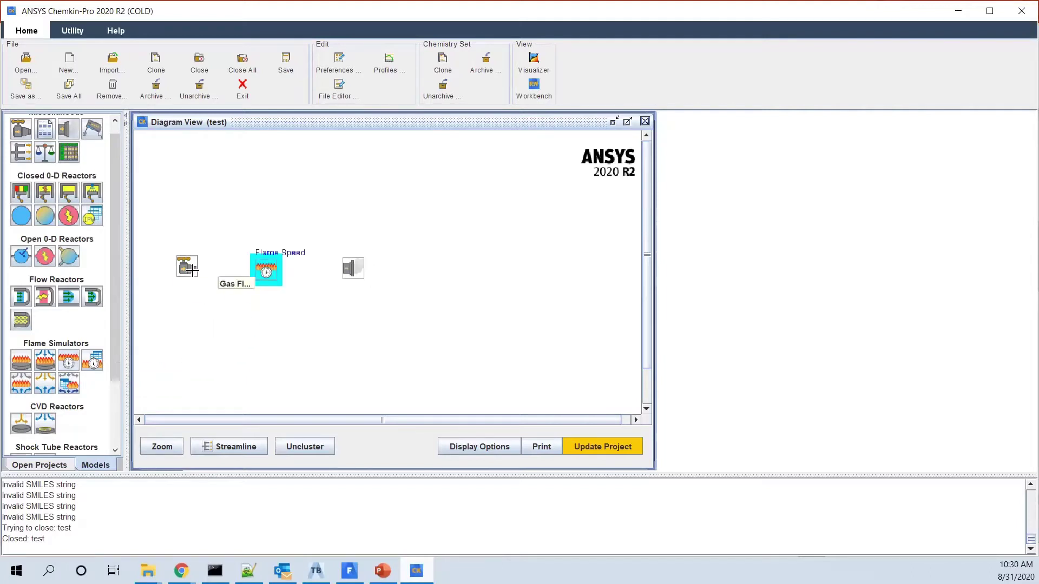
left_click_drag(202, 269, 352, 268)
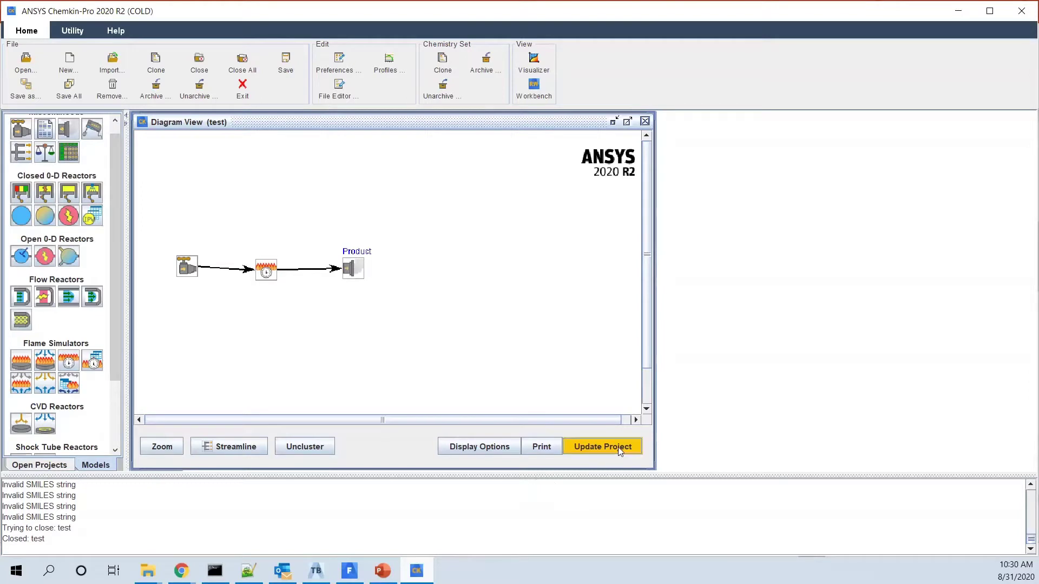
left_click(610, 458)
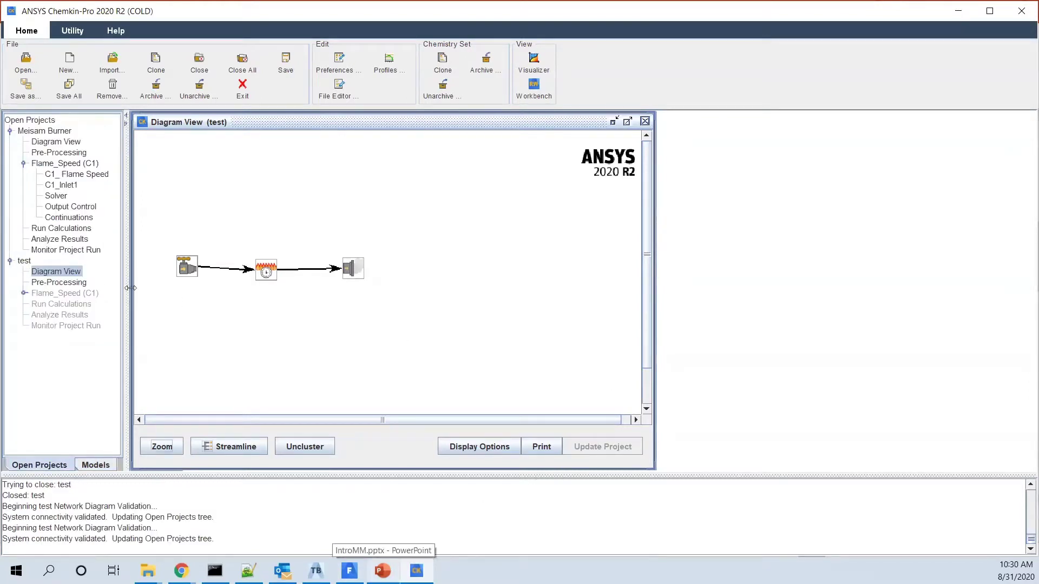
Set the test project's Pre-Processing working directory to the test folder.
left_click(68, 286)
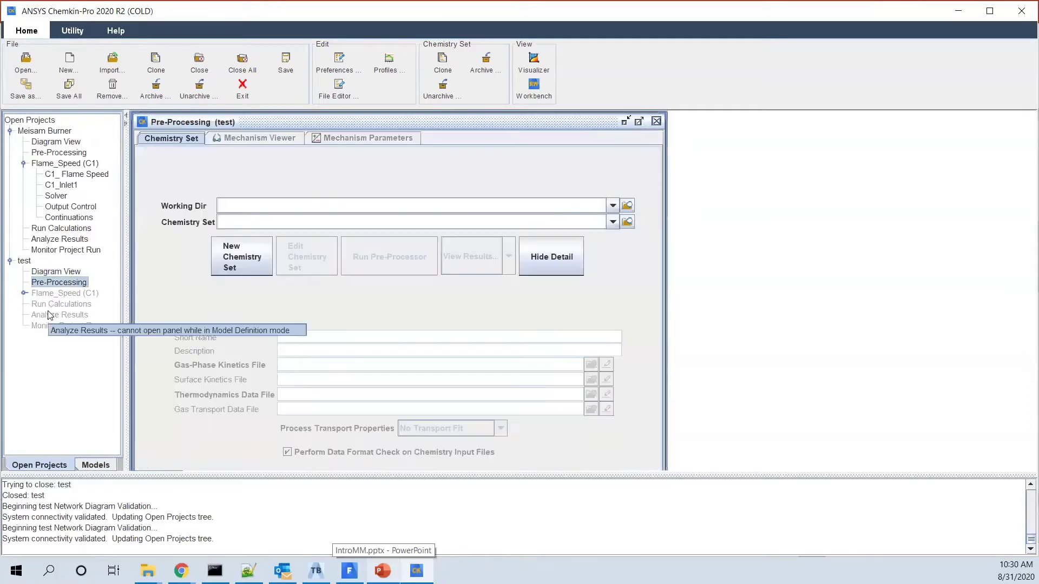
left_click(612, 206)
left_click(626, 206)
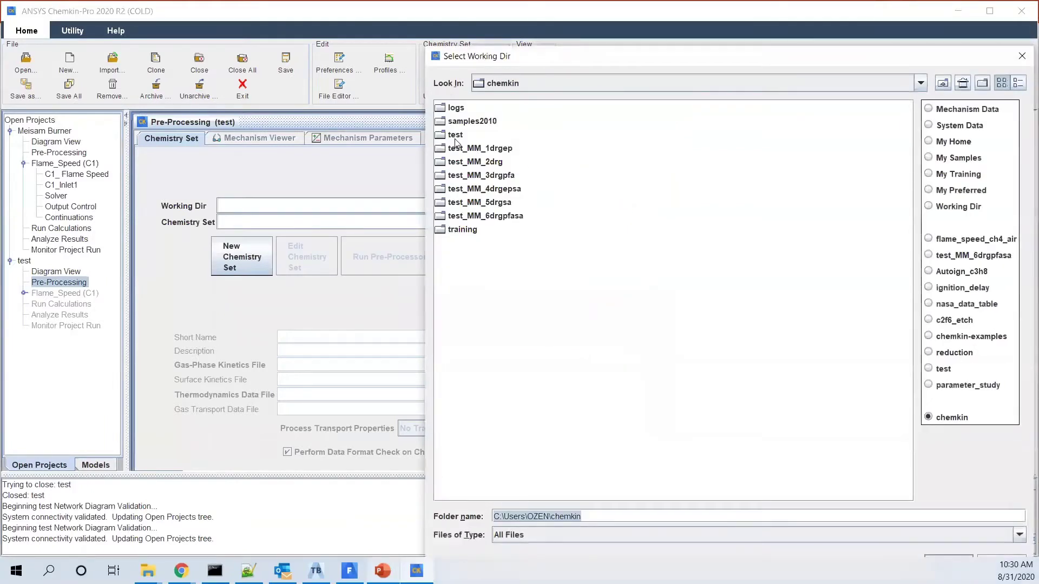
left_click(456, 135)
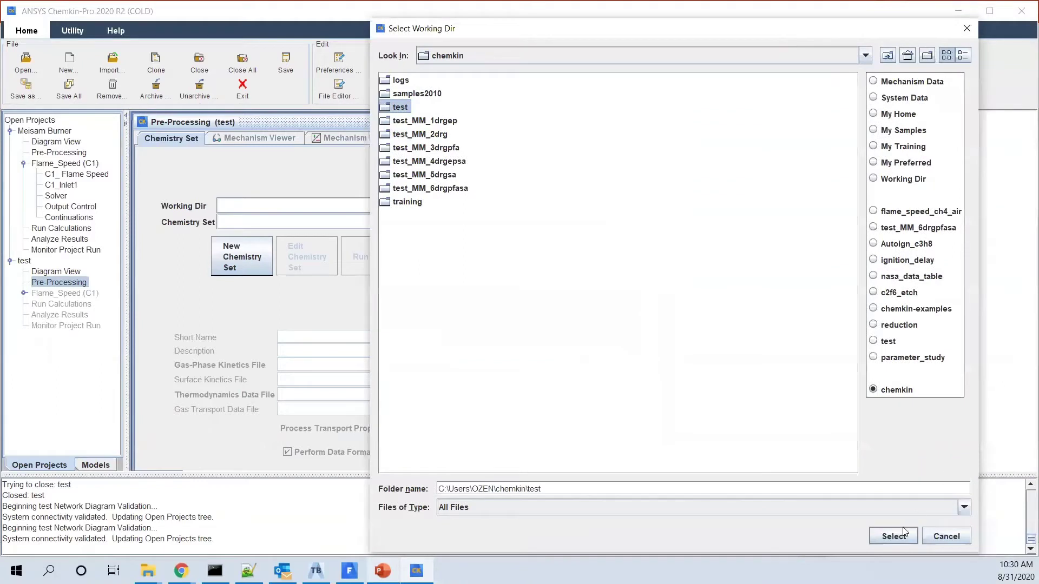
left_click(893, 536)
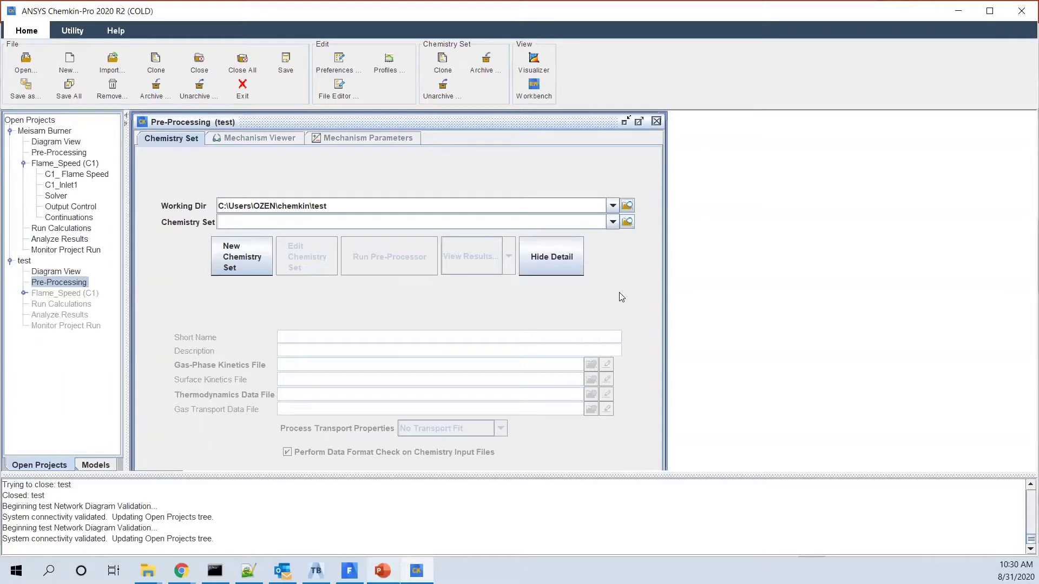
left_click(626, 226)
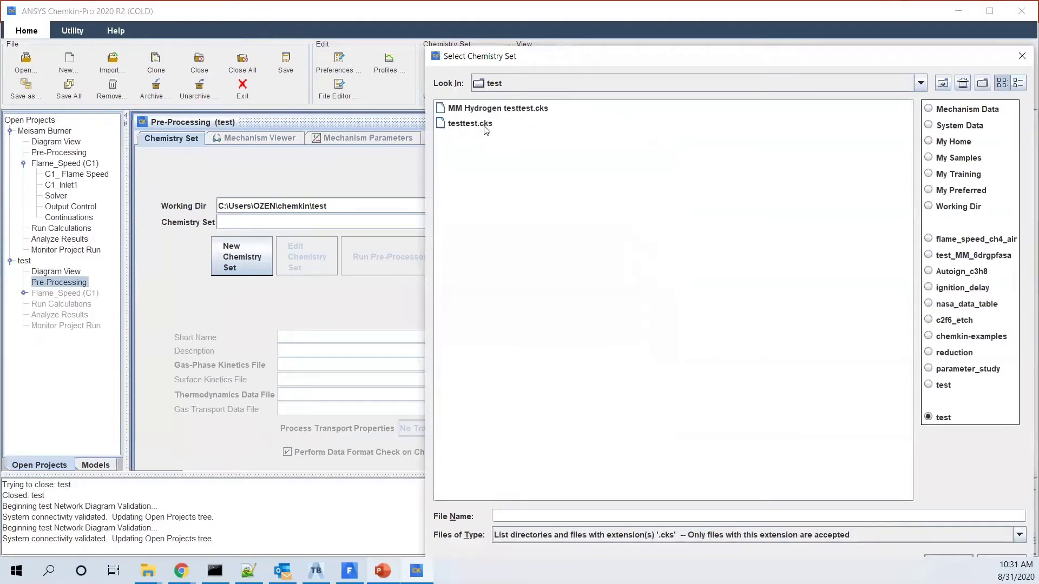
left_click(1020, 57)
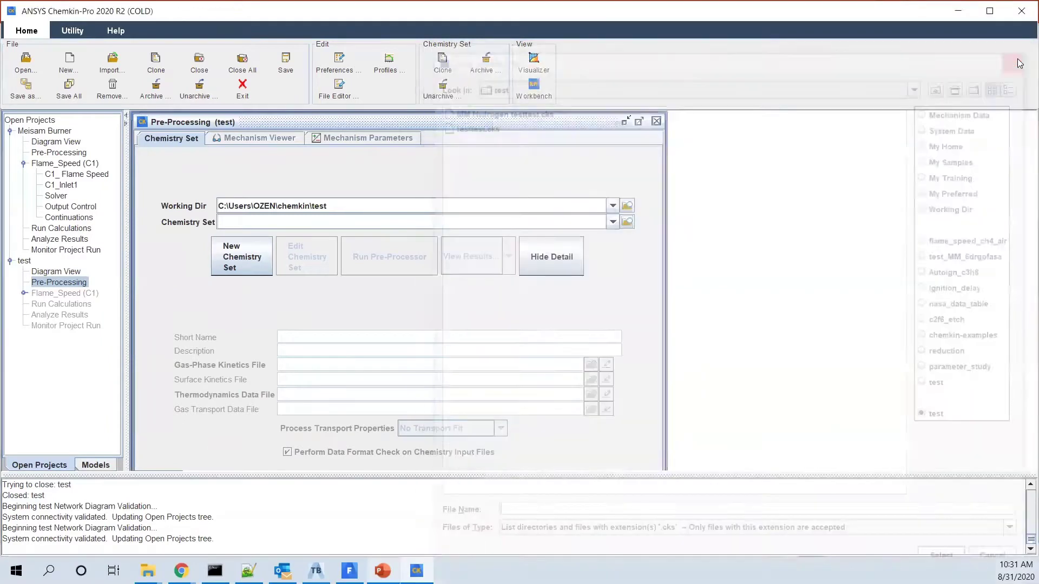
Create a new chemistry set with the short name 'New test set'.
left_click(245, 246)
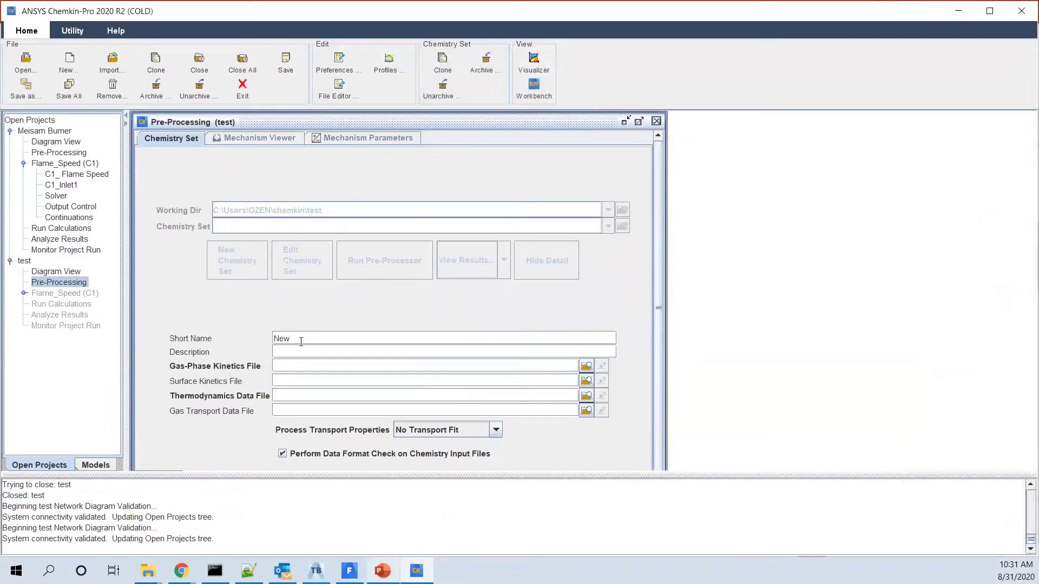
type("test set")
scroll(173, 284, "down", 1)
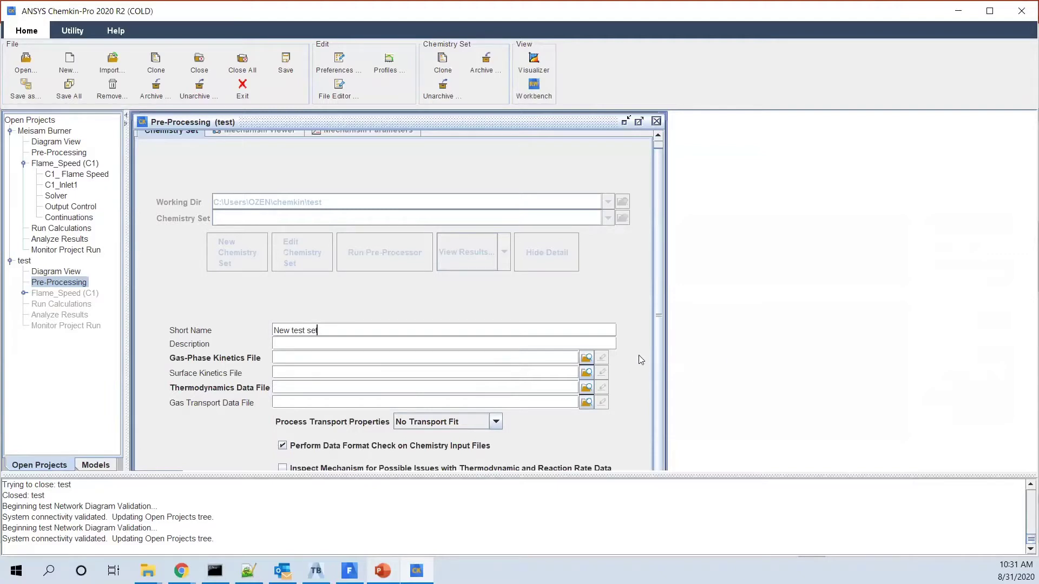
Set the gas-phase kinetics file to sd-chem.inp from My Samples > flame_speed > parameter_study.
left_click(585, 358)
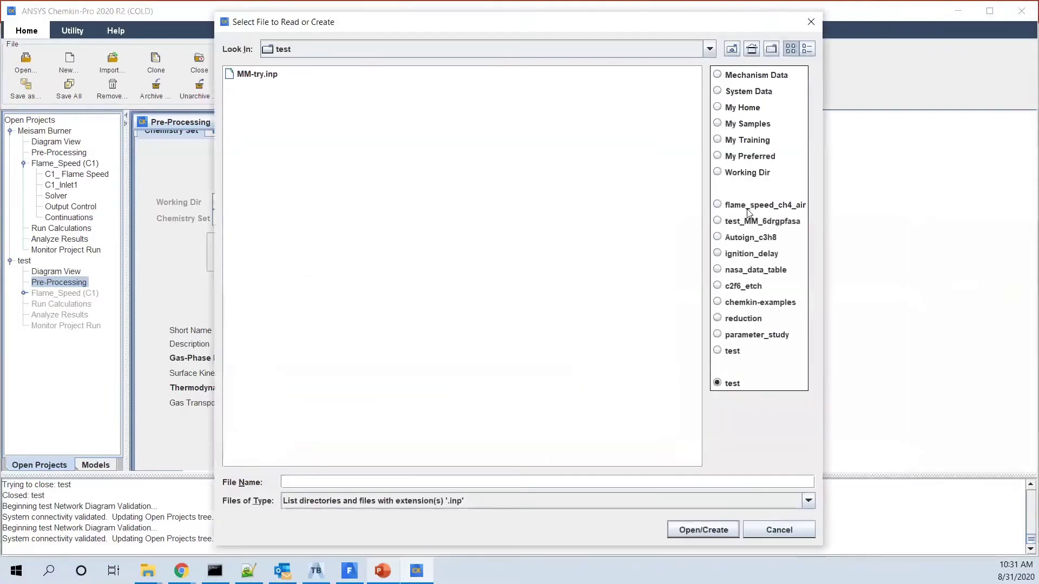
left_click(719, 125)
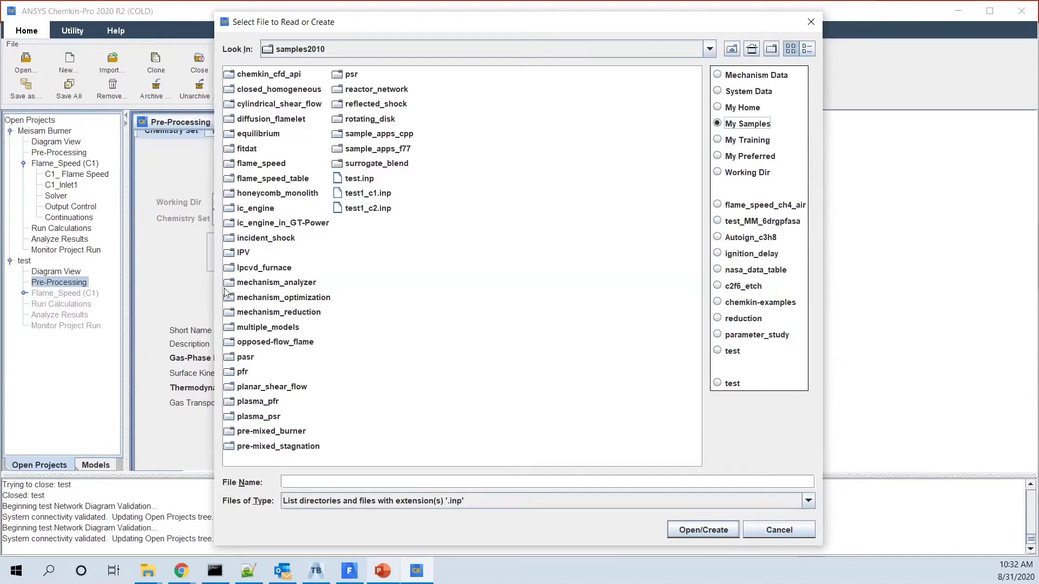
double_click(227, 168)
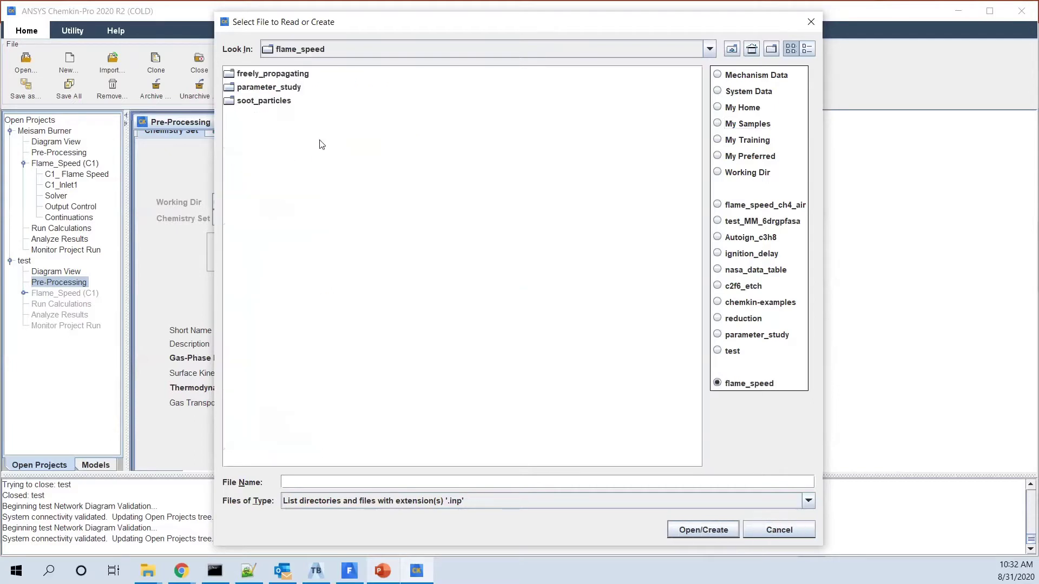
left_click(264, 88)
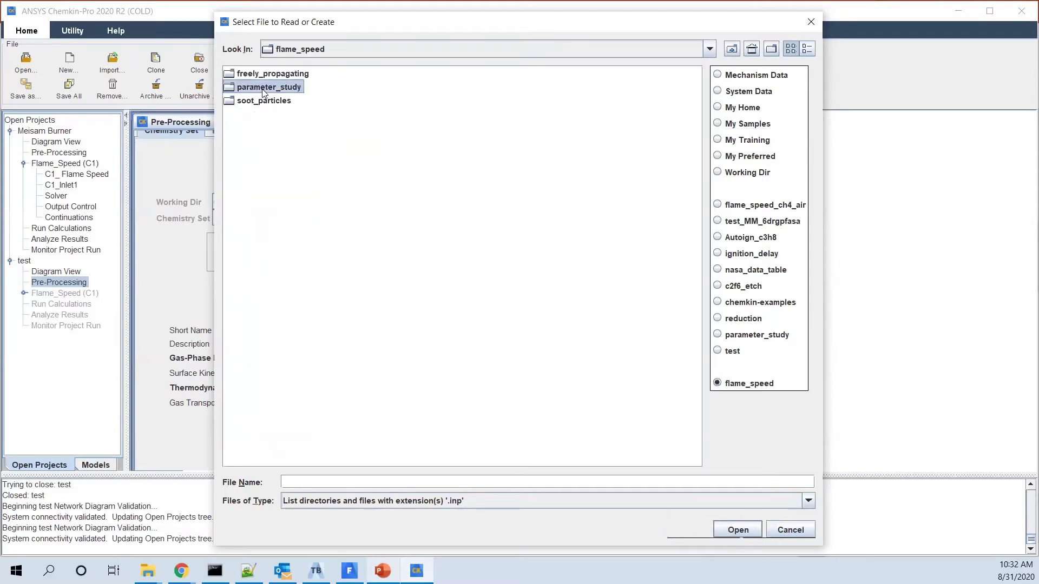
left_click(264, 89)
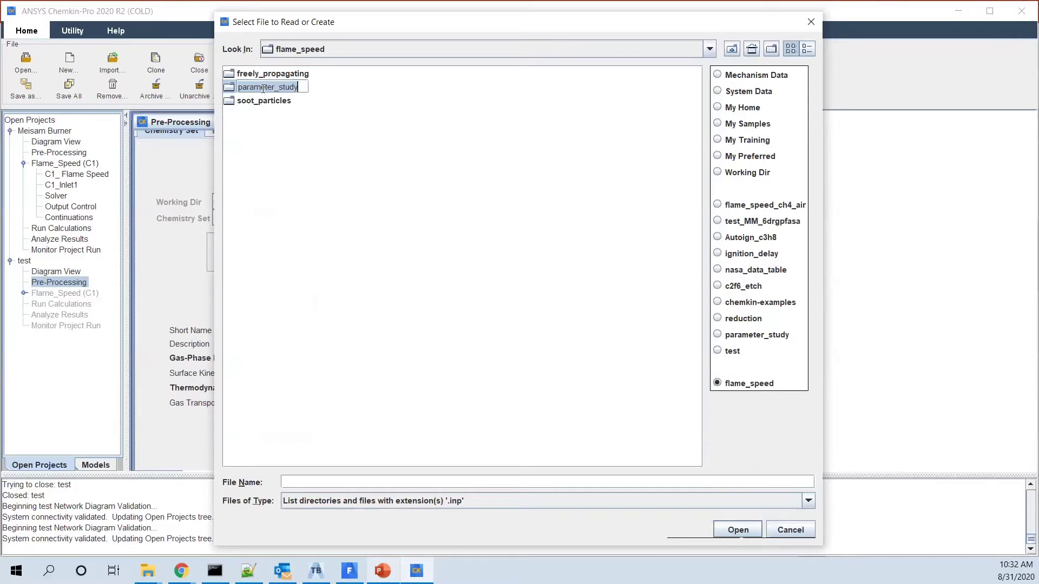
double_click(228, 89)
left_click(372, 502)
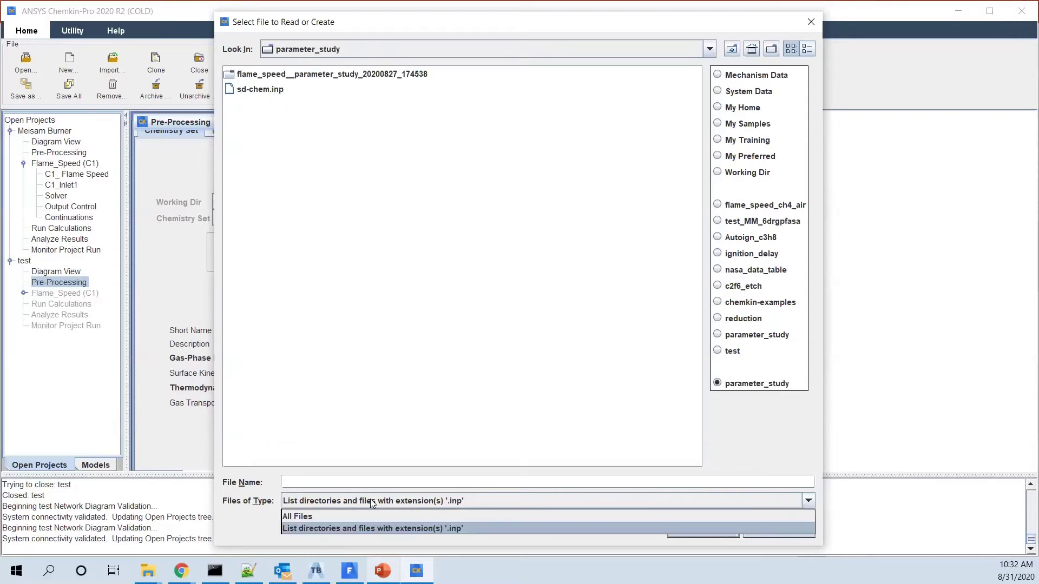
left_click(307, 516)
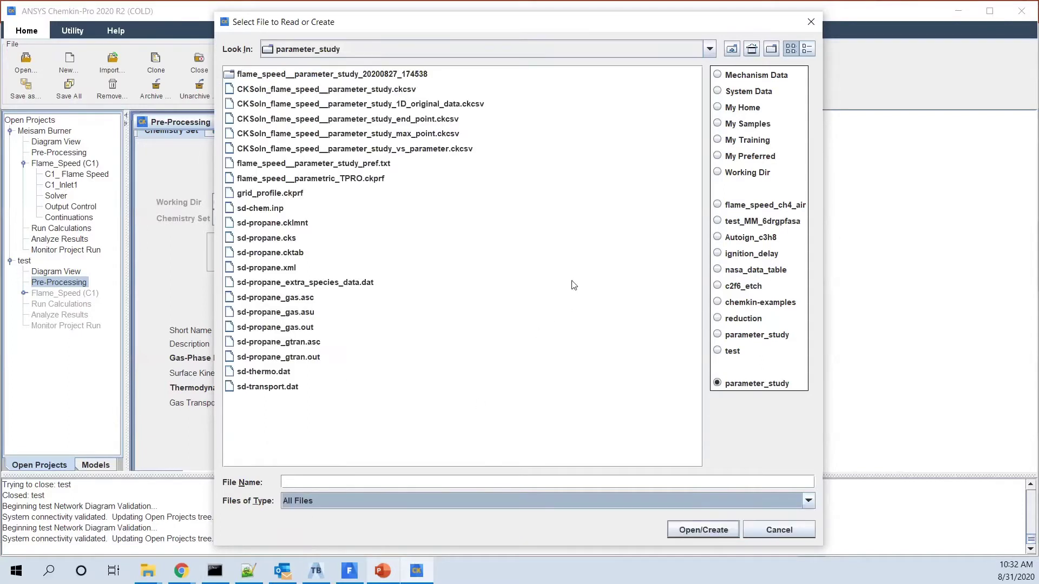
double_click(253, 209)
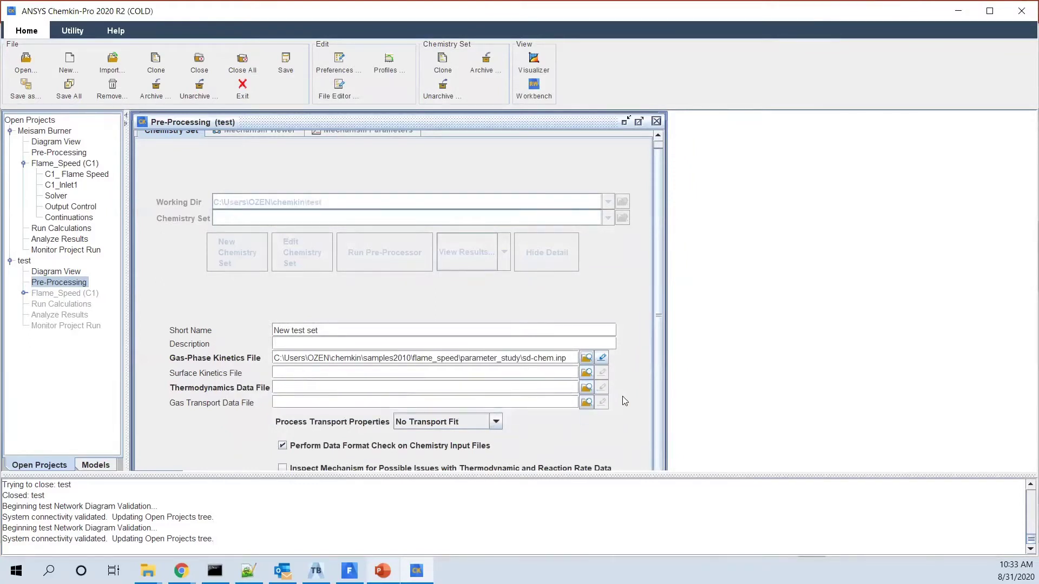
Use sd-thermo.dat as thermodynamics data and sd-transport.dat as gas transport data.
left_click(588, 389)
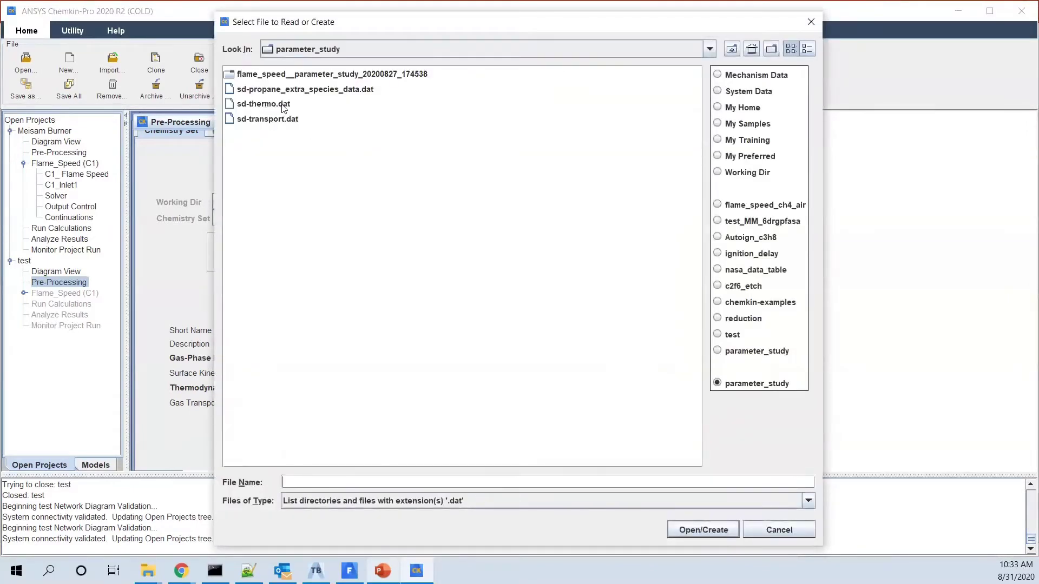
double_click(255, 107)
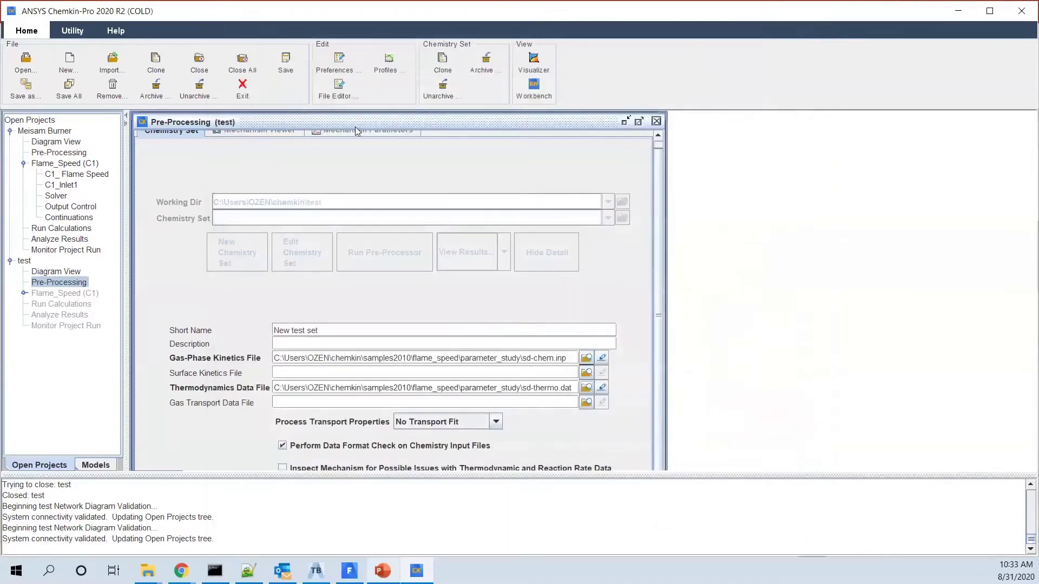
left_click(585, 402)
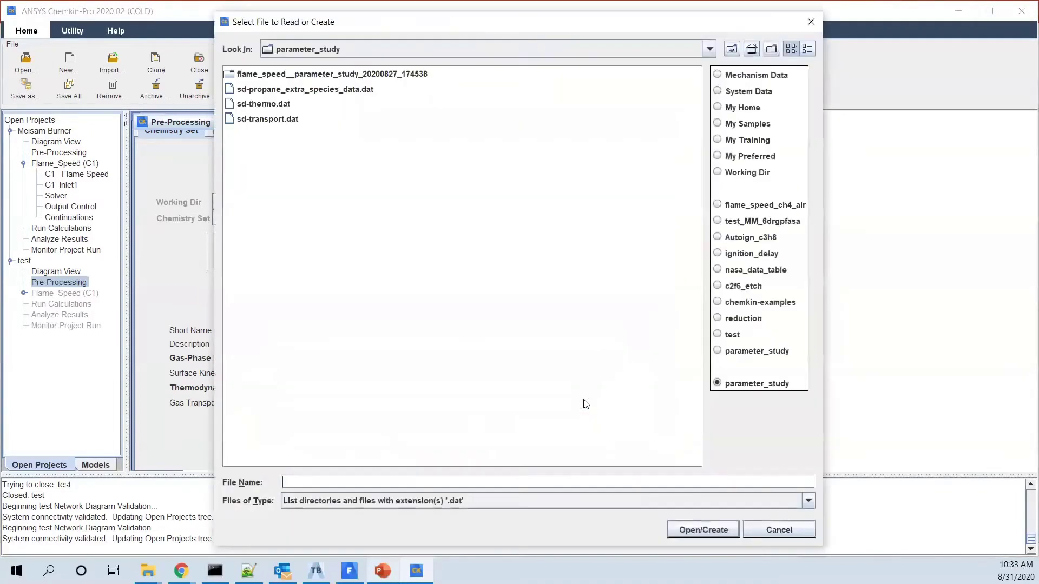
double_click(274, 122)
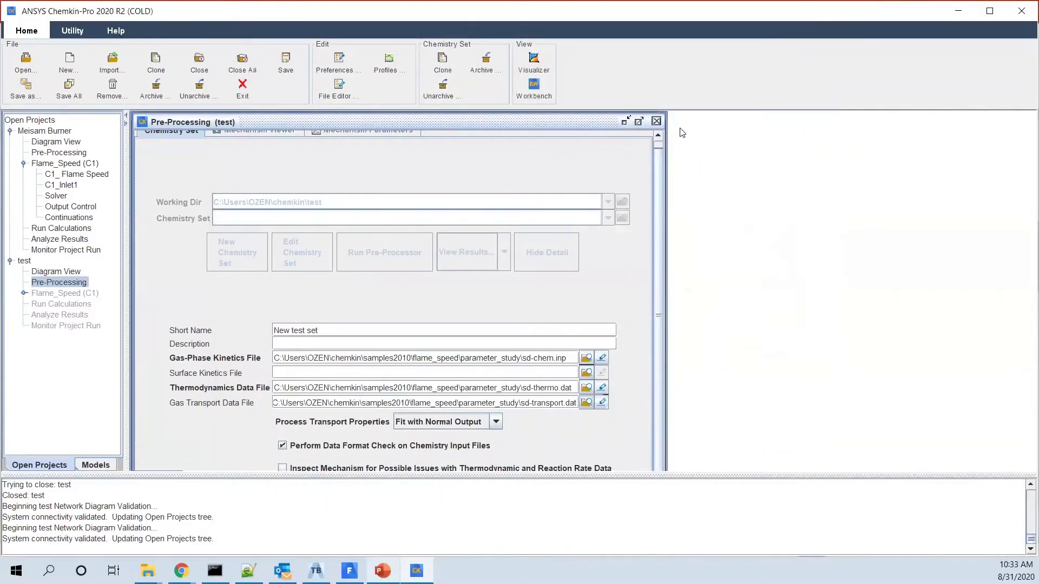
Move the Pre-Processing window and scroll the form down to reveal the Save and SaveAs buttons.
scroll(661, 228, "down", 1)
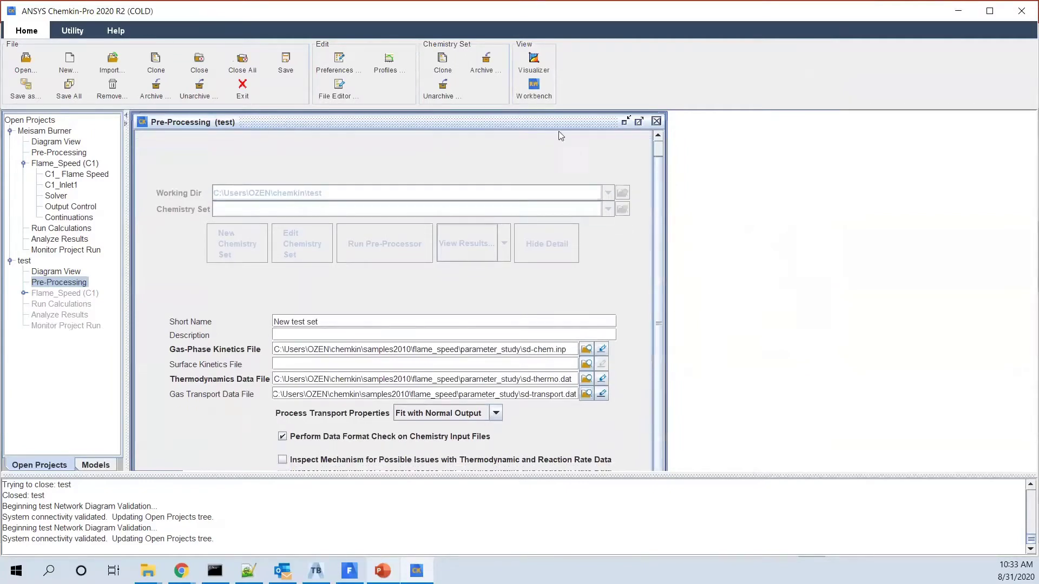
mouse_move(524, 125)
left_mouse_down()
mouse_move(530, 183)
mouse_move(538, 125)
left_mouse_up()
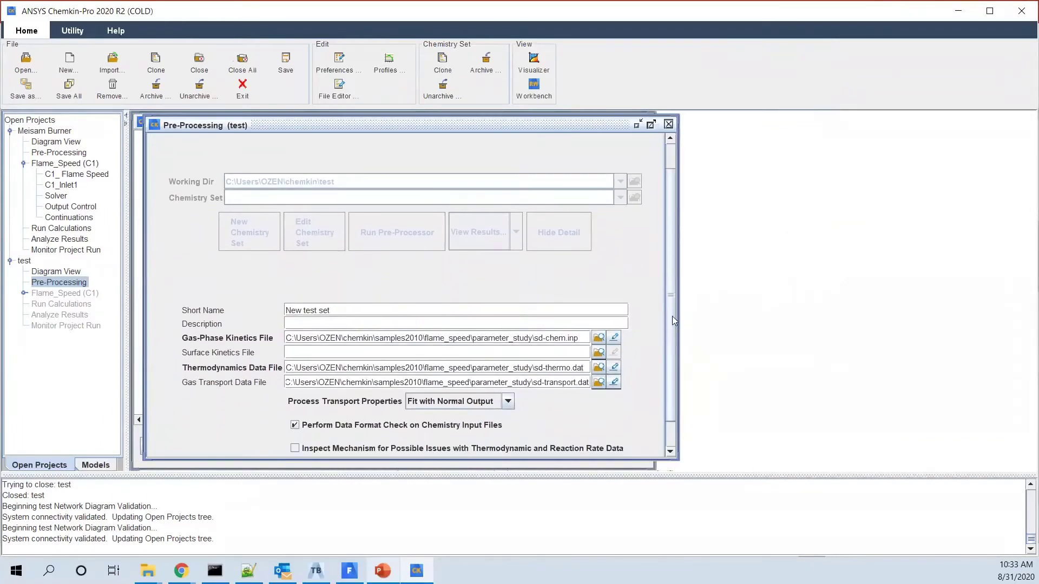
left_click_drag(672, 316, 671, 381)
Save the chemistry set as testtest.cks.
left_click(368, 442)
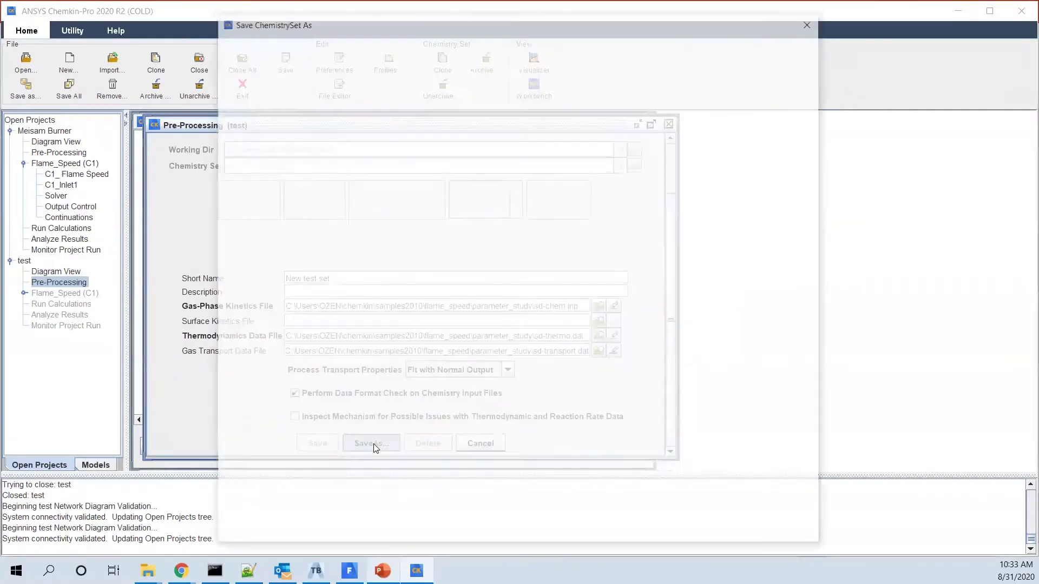
left_click(258, 89)
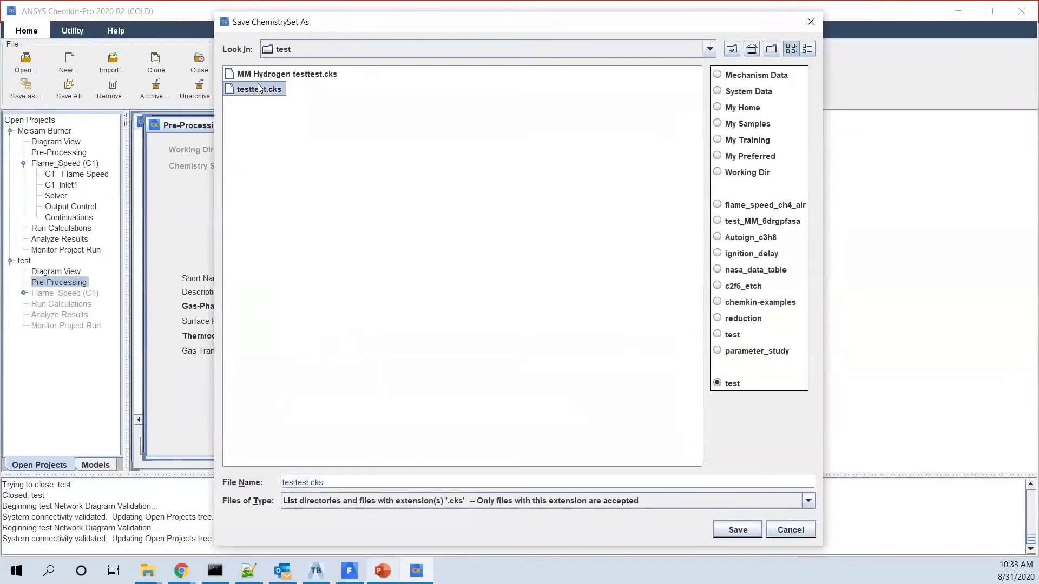
left_click(738, 530)
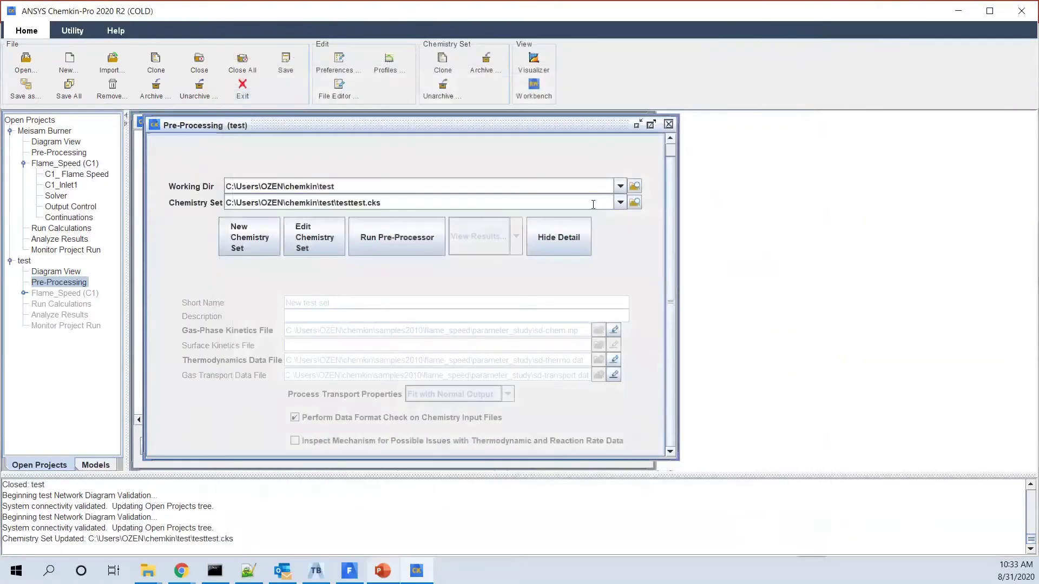
Run the pre-processor on the chemistry set and open the gas-phase kinetics file for editing.
left_click(386, 241)
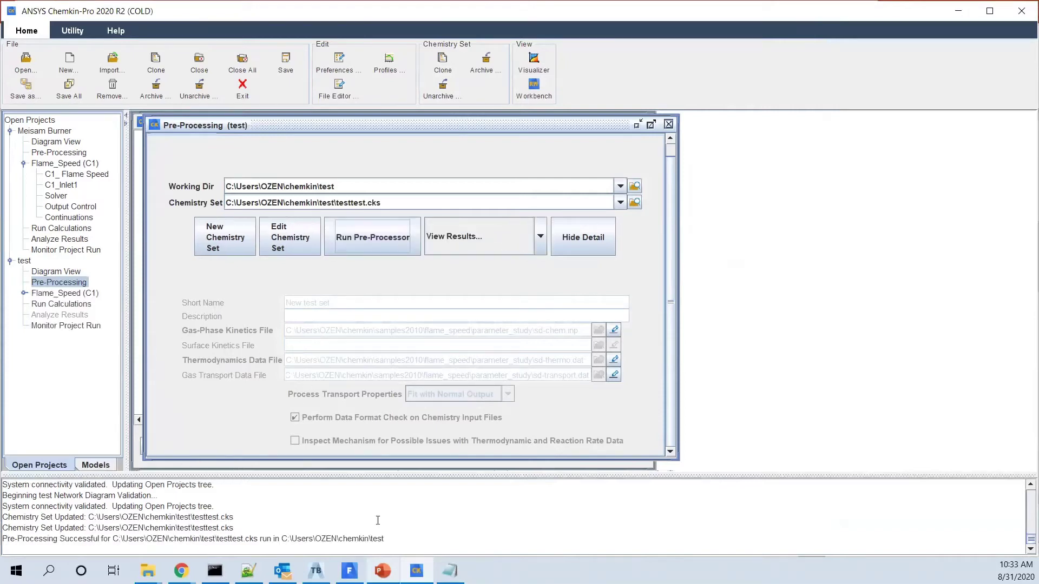
left_click(450, 570)
left_click(449, 571)
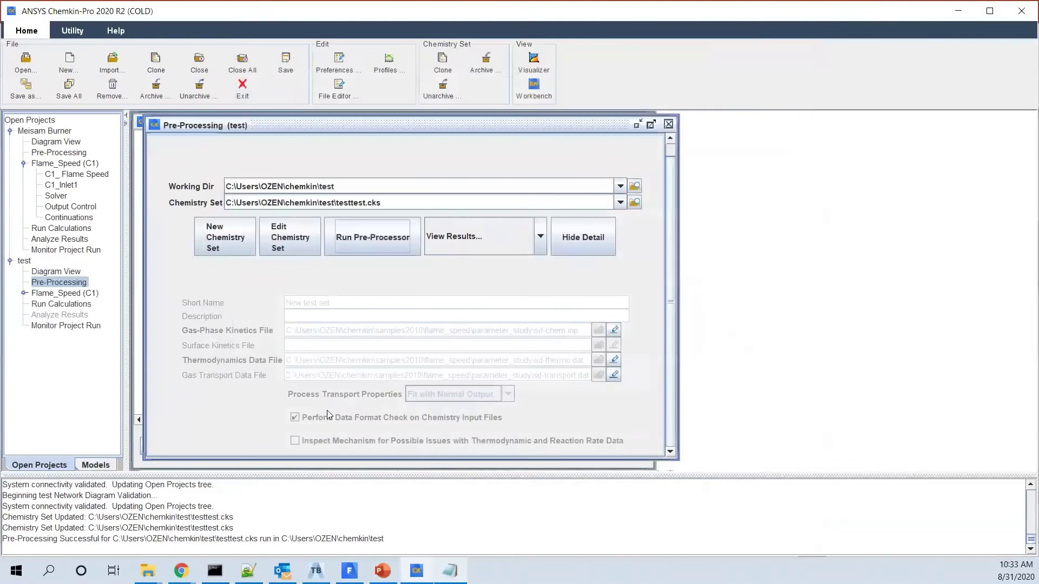
left_click(614, 332)
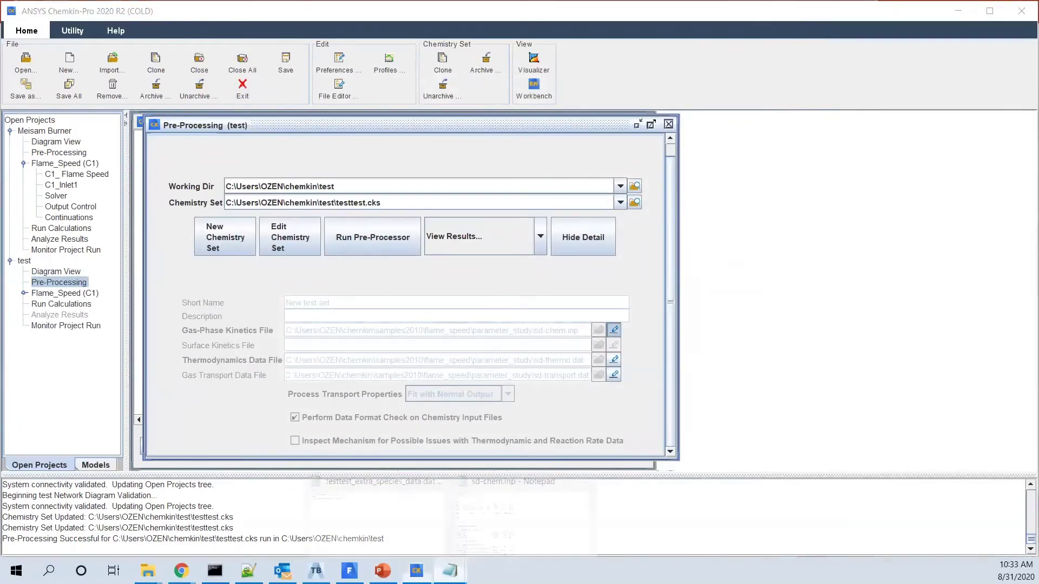
Read through sd-chem.inp in Notepad to its END, close it, and open the thermodynamics file.
left_click(506, 537)
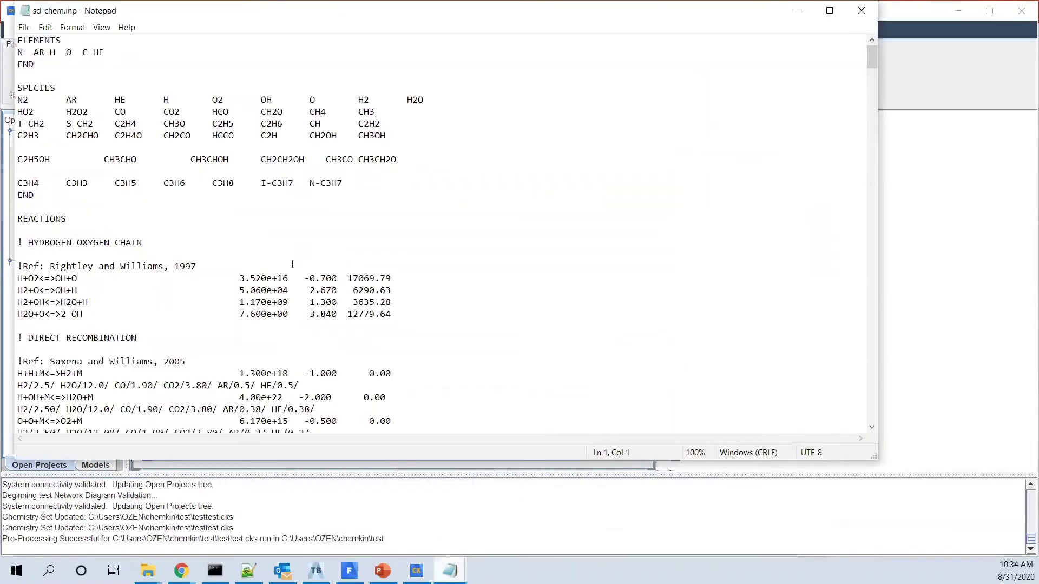
scroll(155, 260, "down", 14)
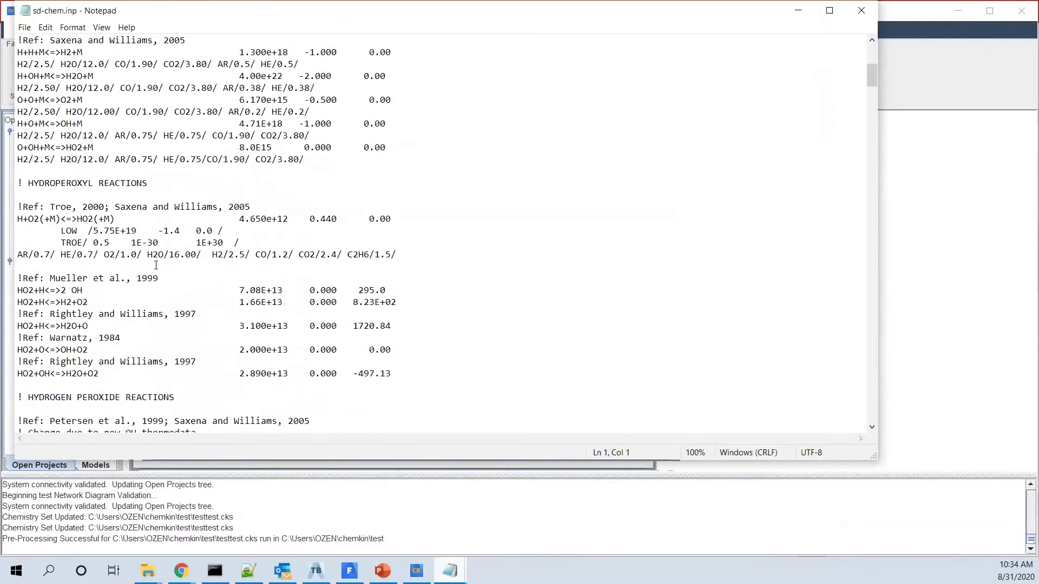
scroll(156, 265, "down", 20)
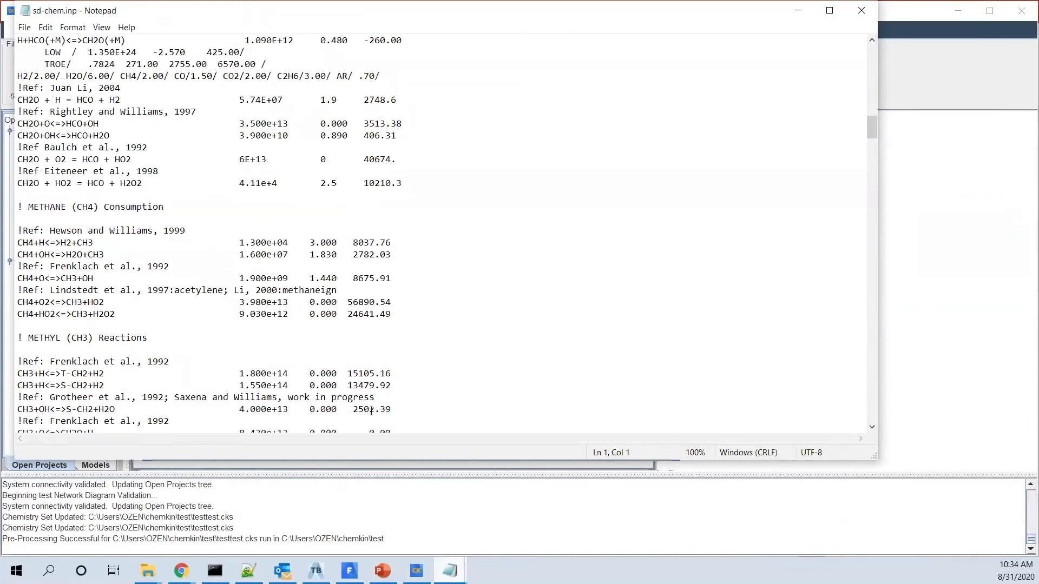
left_click_drag(869, 134, 863, 420)
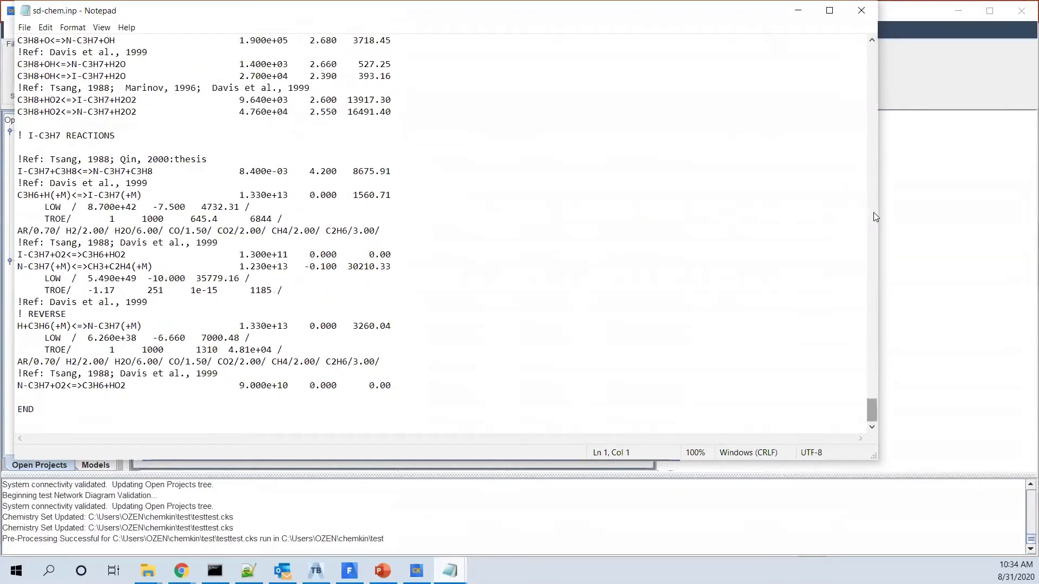
left_click(860, 11)
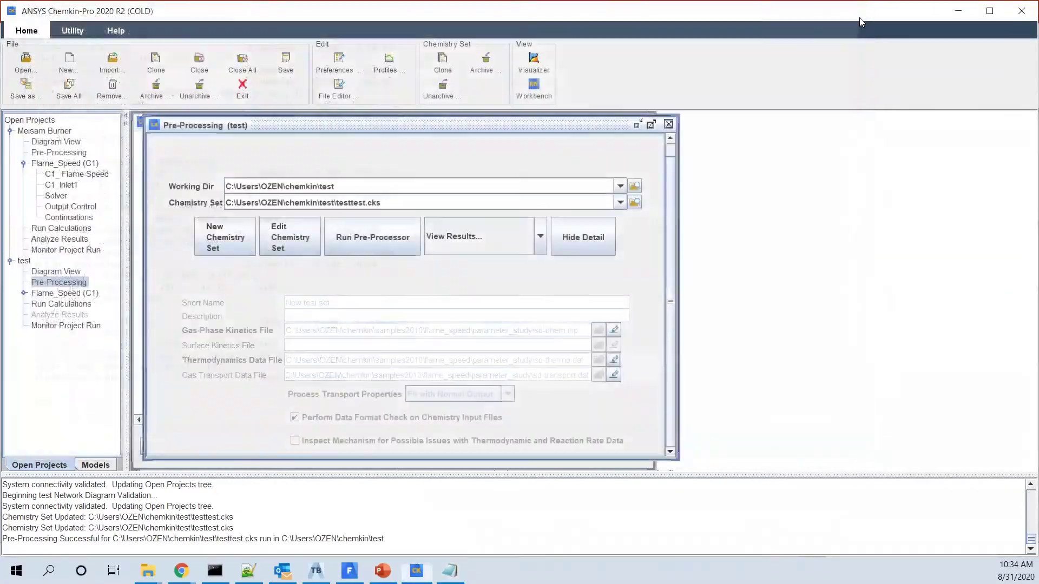
left_click(615, 361)
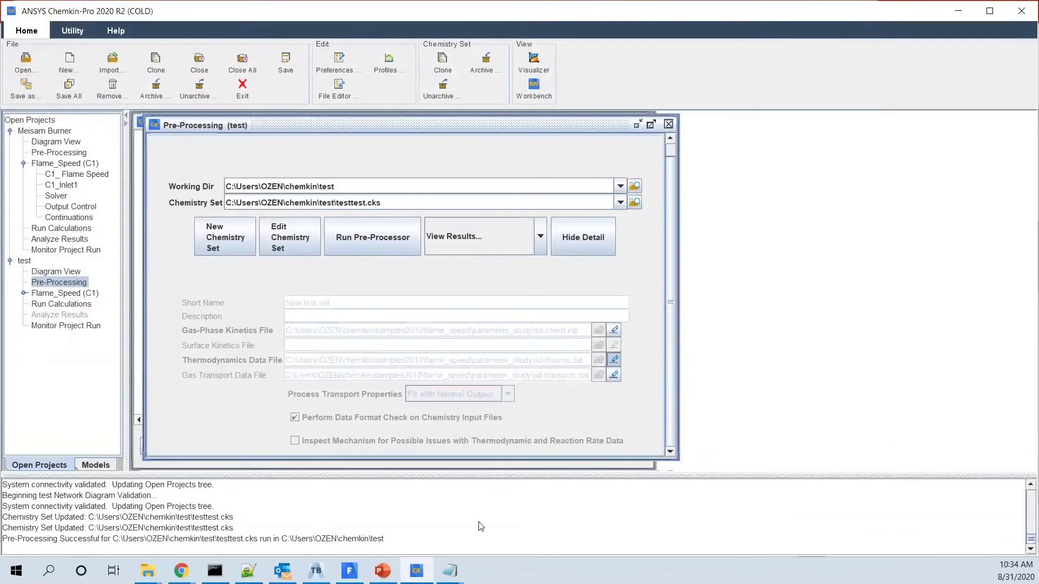
Scroll through sd-thermo.dat in Notepad and close it.
left_click(509, 527)
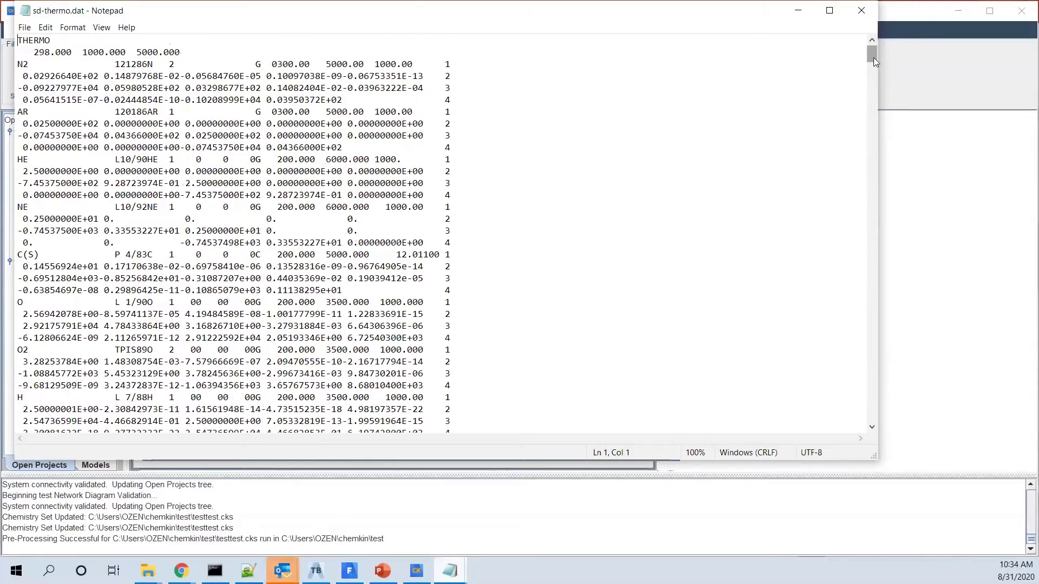
left_click_drag(872, 56, 884, 422)
left_click(867, 10)
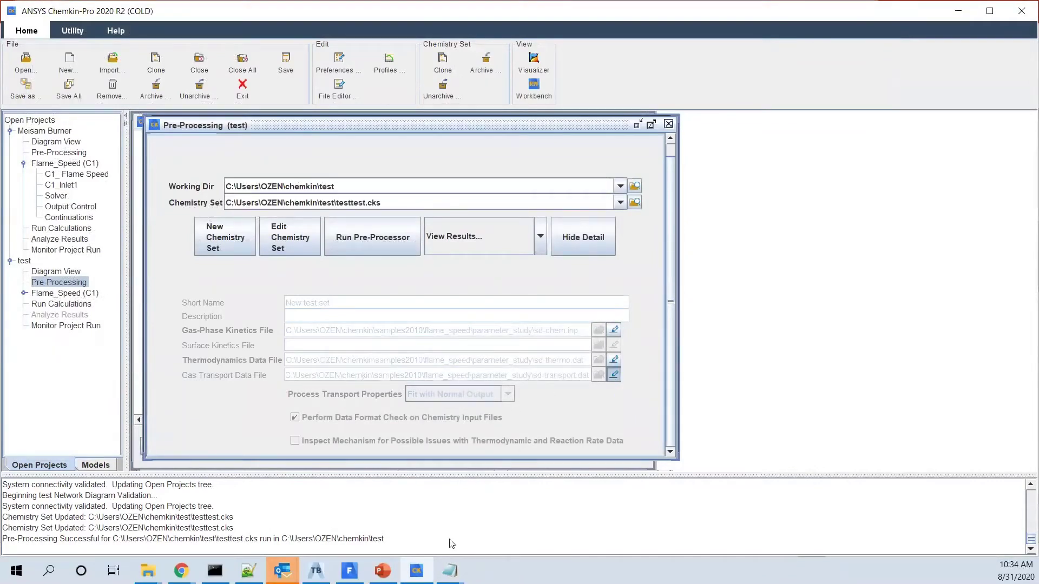
Scroll through sd-transport.dat in Notepad and close it.
mouse_move(449, 568)
left_click(514, 520)
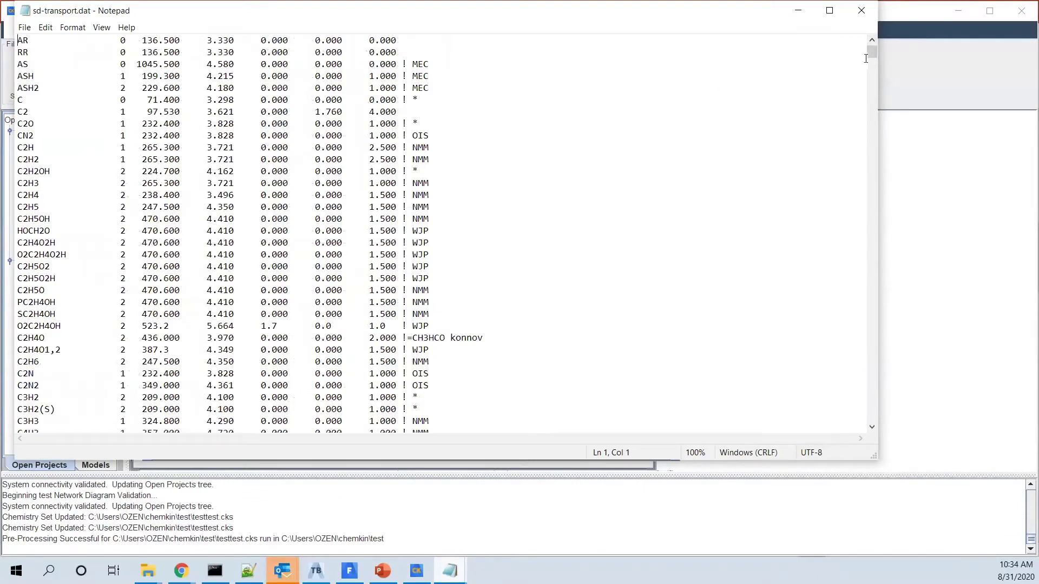
left_click_drag(871, 53, 864, 402)
left_click(862, 16)
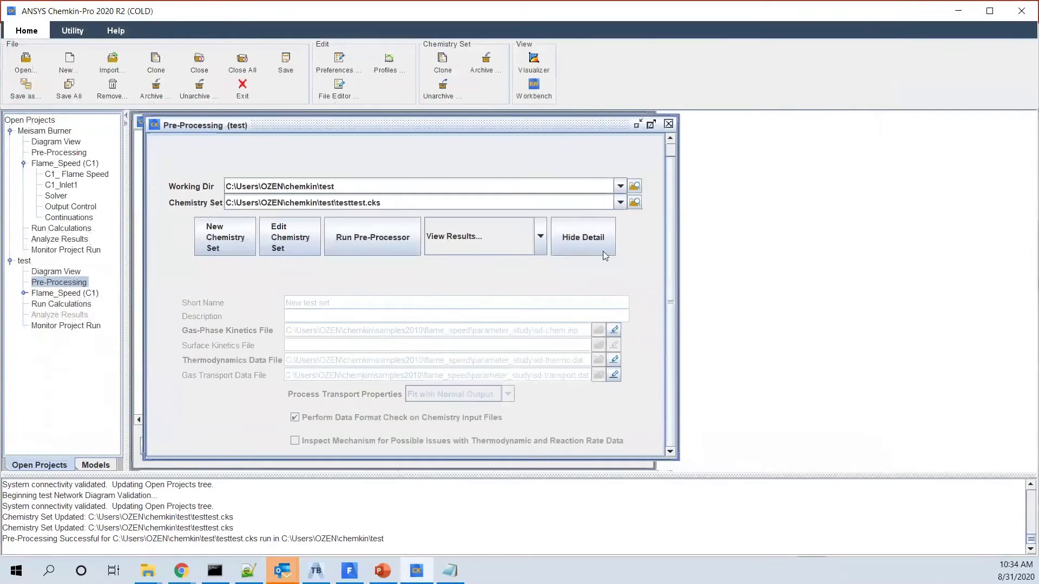
Close Pre-Processing and open C1_ Flame Speed under the test project's Flame_Speed (C1) node.
left_click(669, 124)
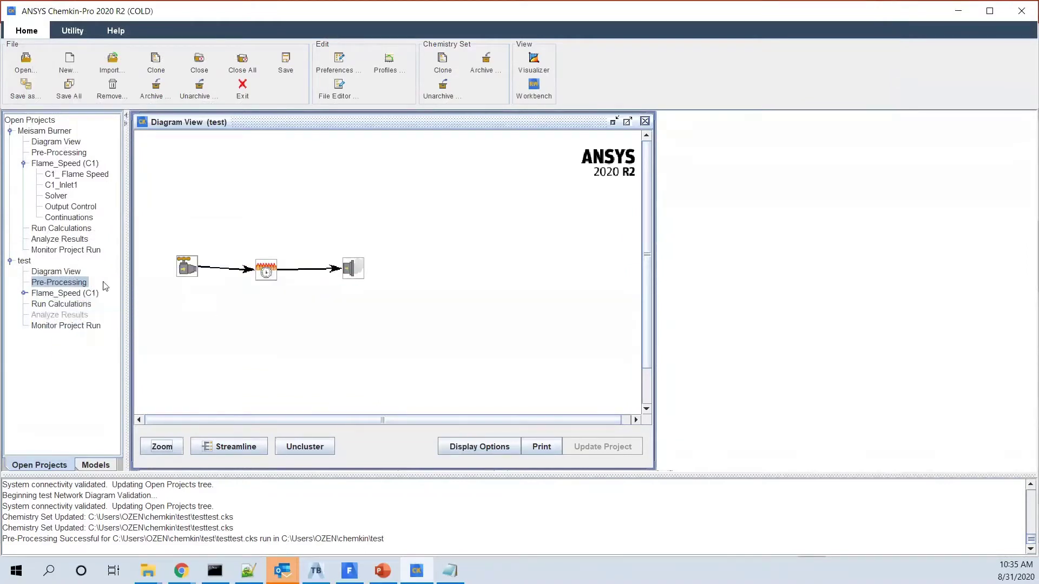
left_click(36, 296)
left_click(23, 293)
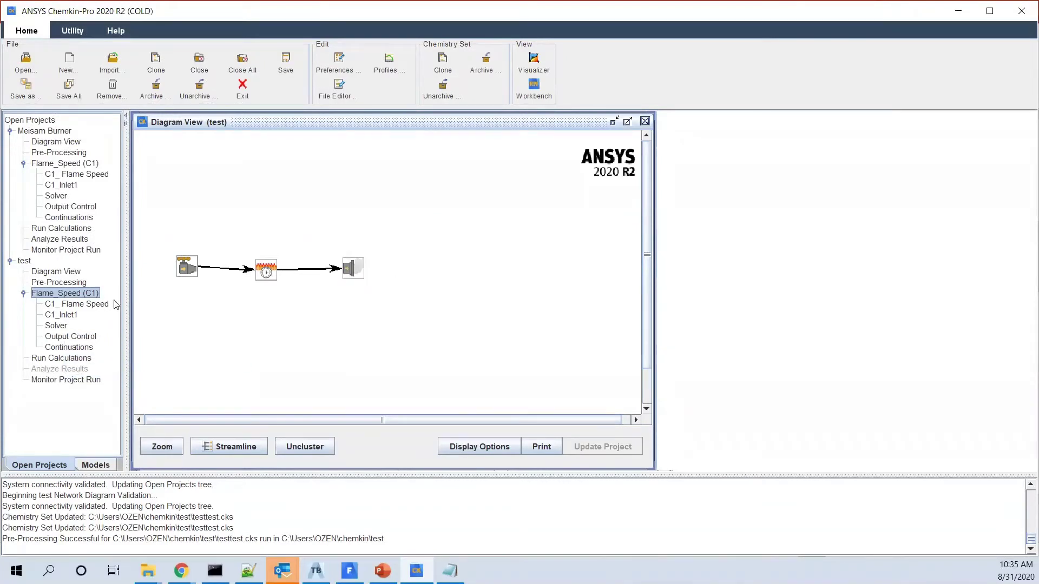
left_click(91, 304)
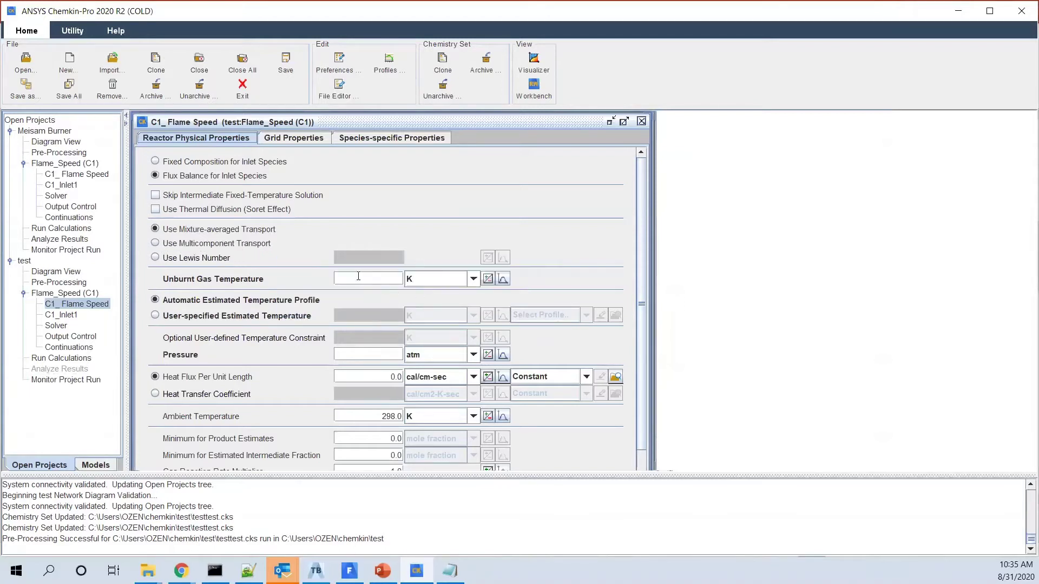
Set unburnt gas temperature to 300 K and the grid's ending axial position to 10 cm.
left_click(359, 276)
type("300")
scroll(254, 382, "down", 1)
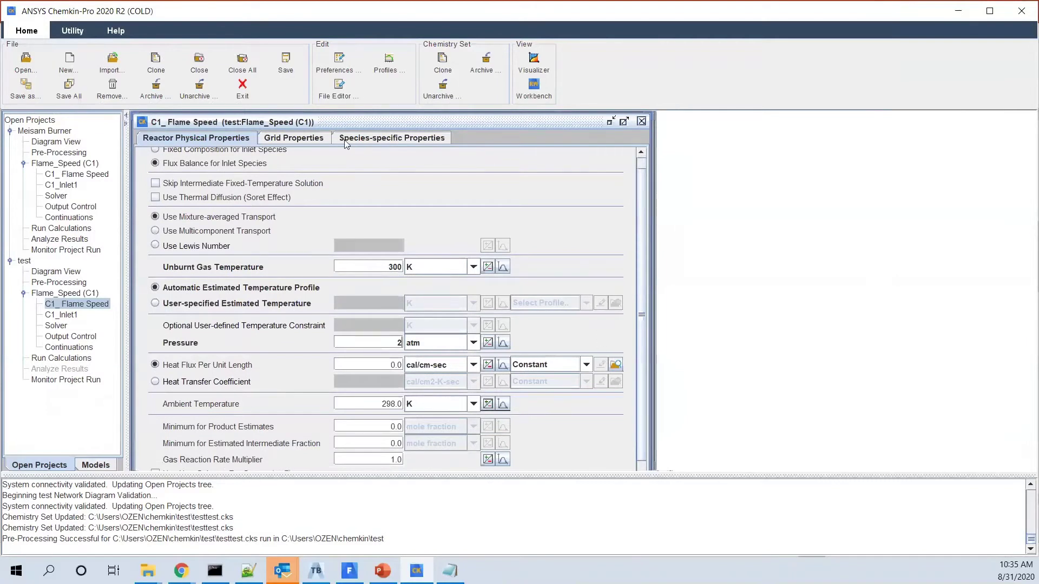
left_click(301, 138)
left_click(394, 138)
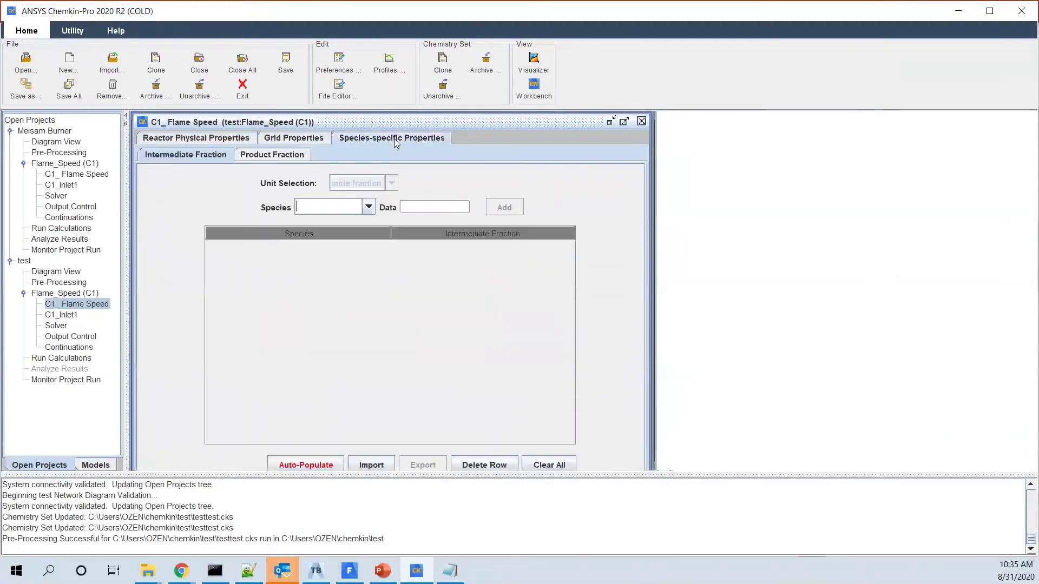
left_click(284, 140)
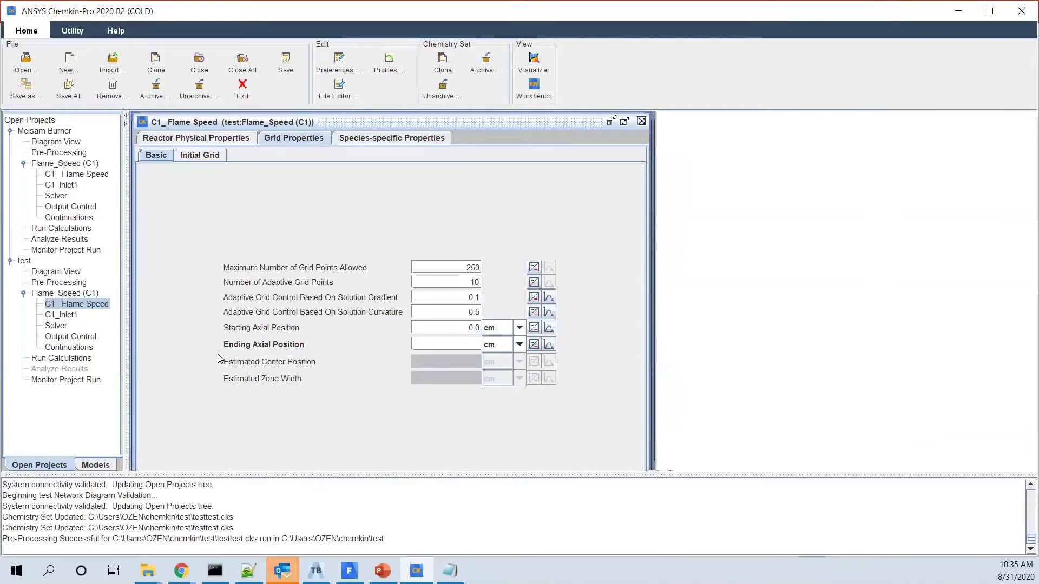
left_click(463, 344)
type("10")
left_click(642, 122)
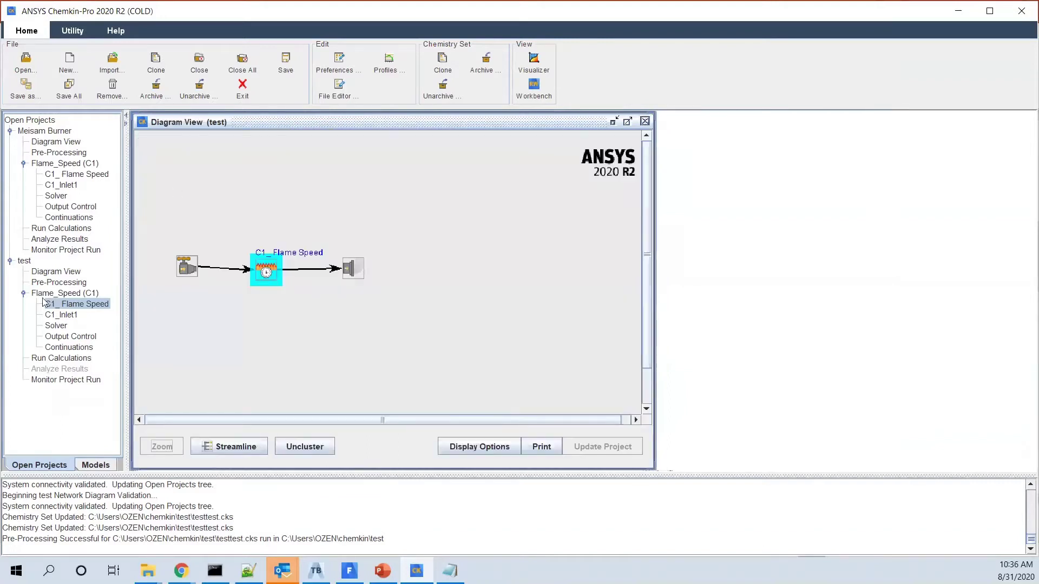
left_click(61, 315)
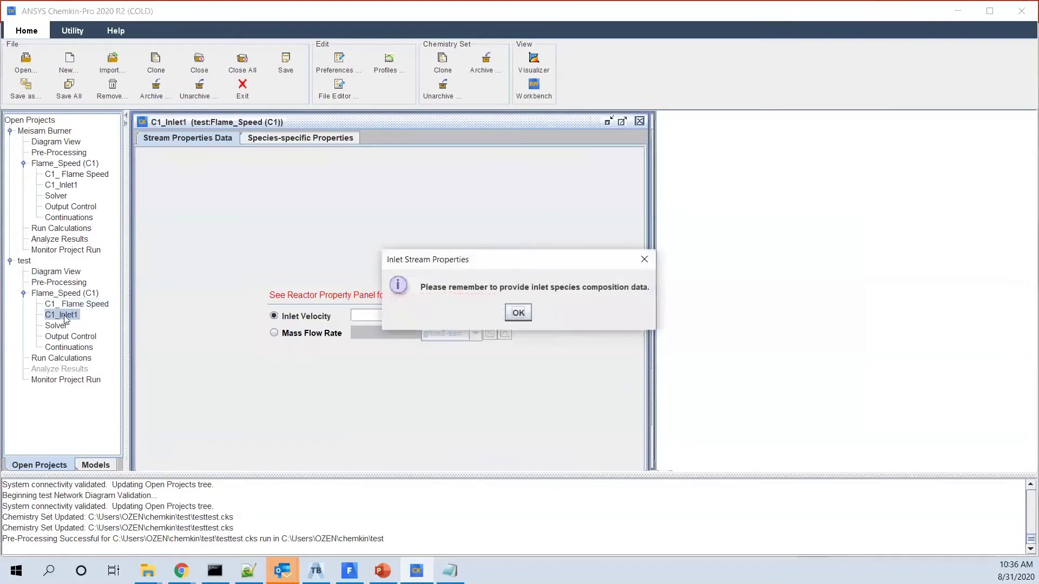
left_click(521, 315)
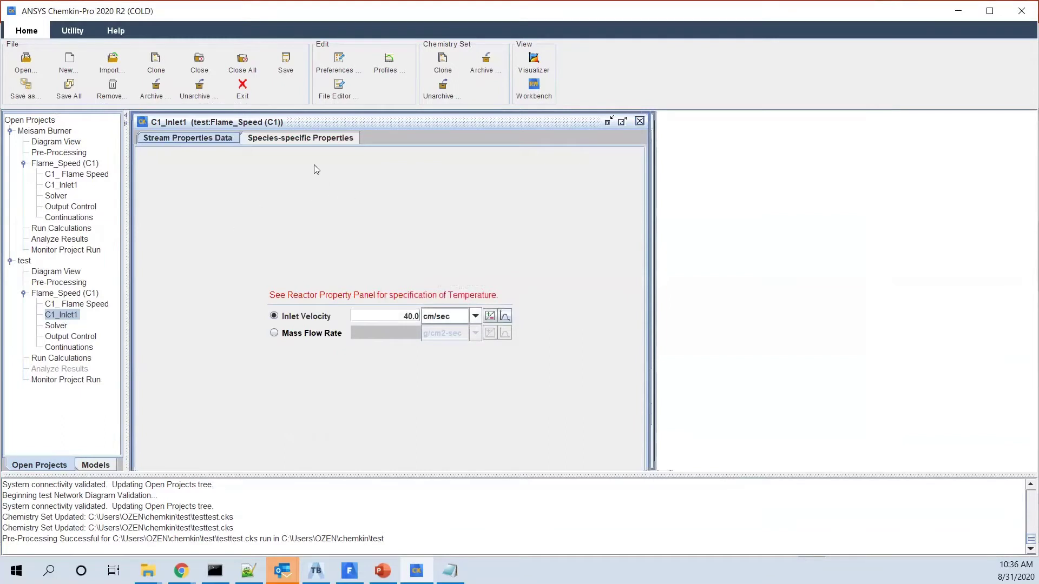
left_click(292, 140)
left_click(197, 139)
Review the Meisam Burner flame-speed reactor's grid and species-specific settings.
left_click(640, 122)
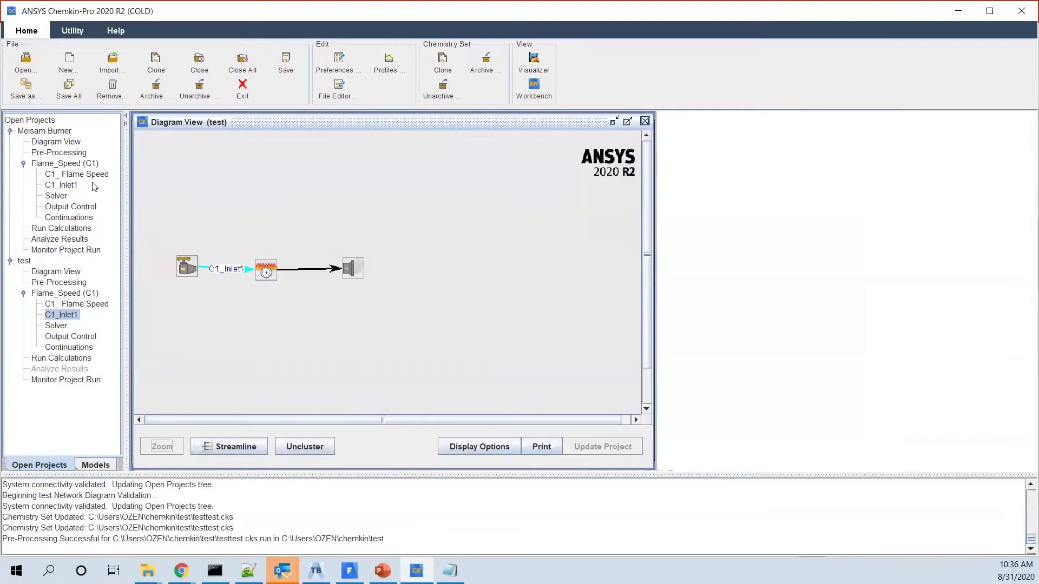
left_click(71, 175)
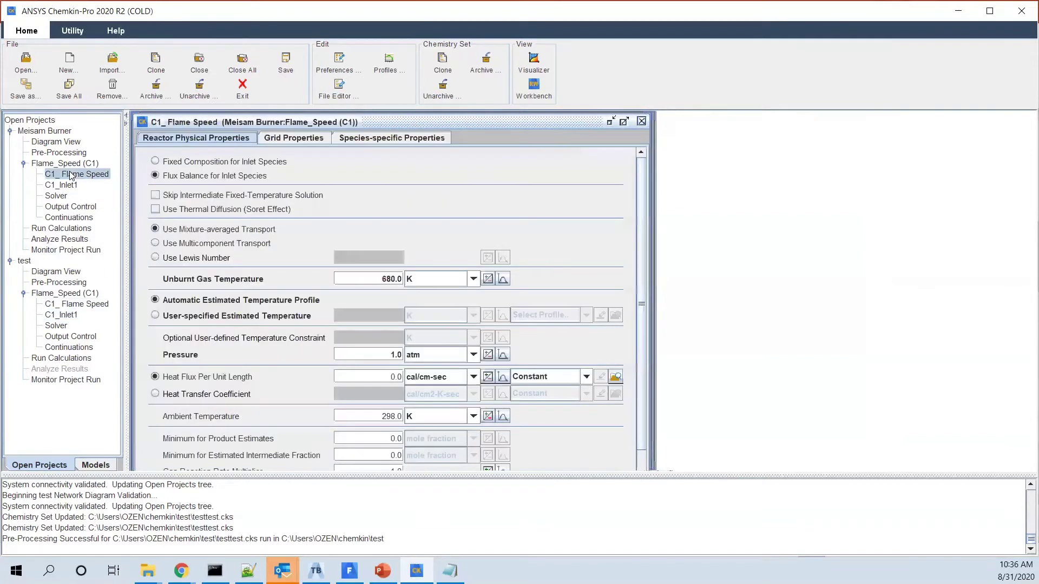
scroll(331, 356, "down", 2)
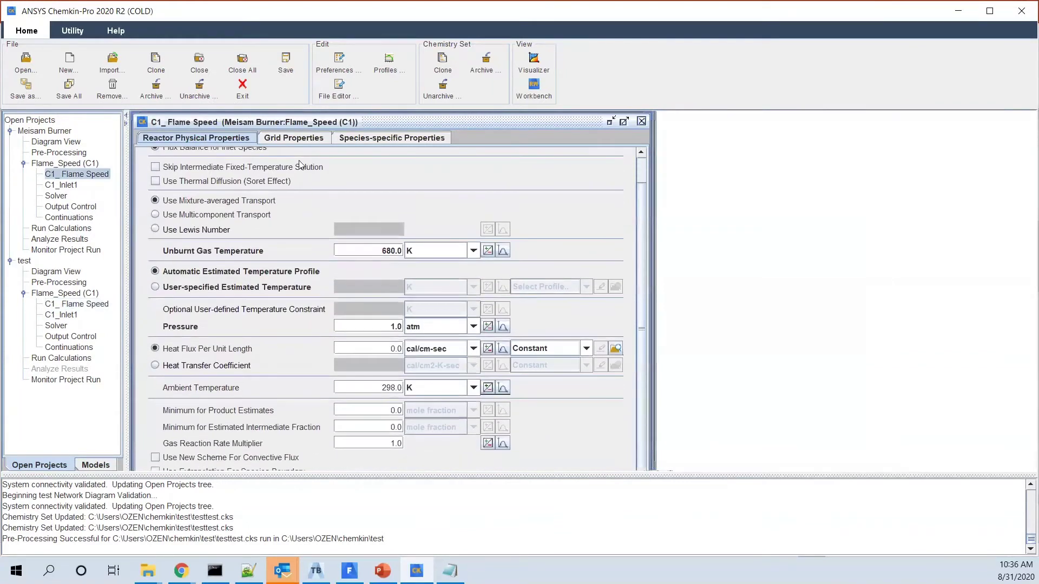
left_click(293, 138)
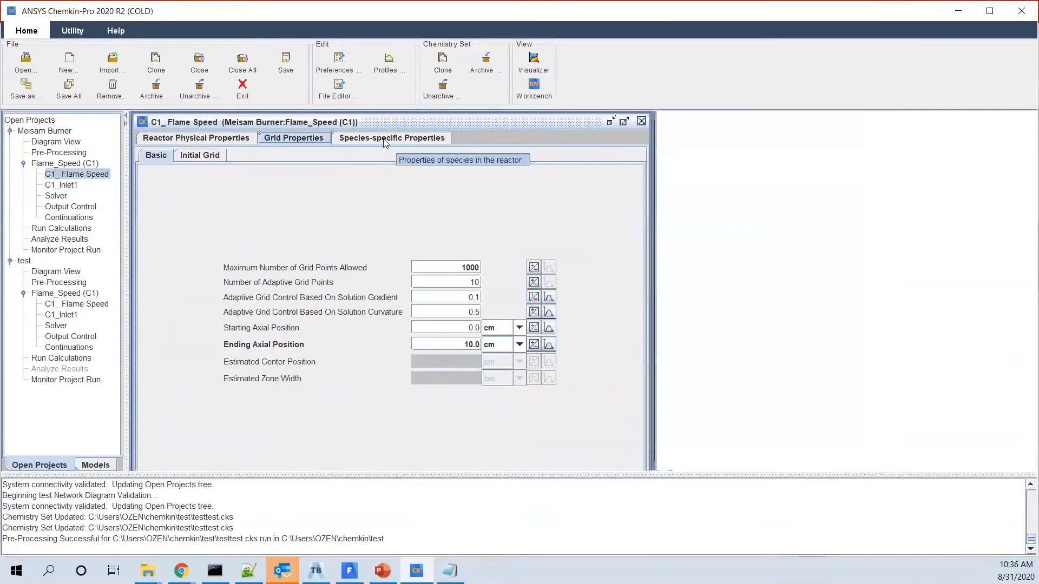
left_click(363, 140)
Check the C1_Inlet1 fuel mixture composition and inlet velocity settings.
left_click(63, 186)
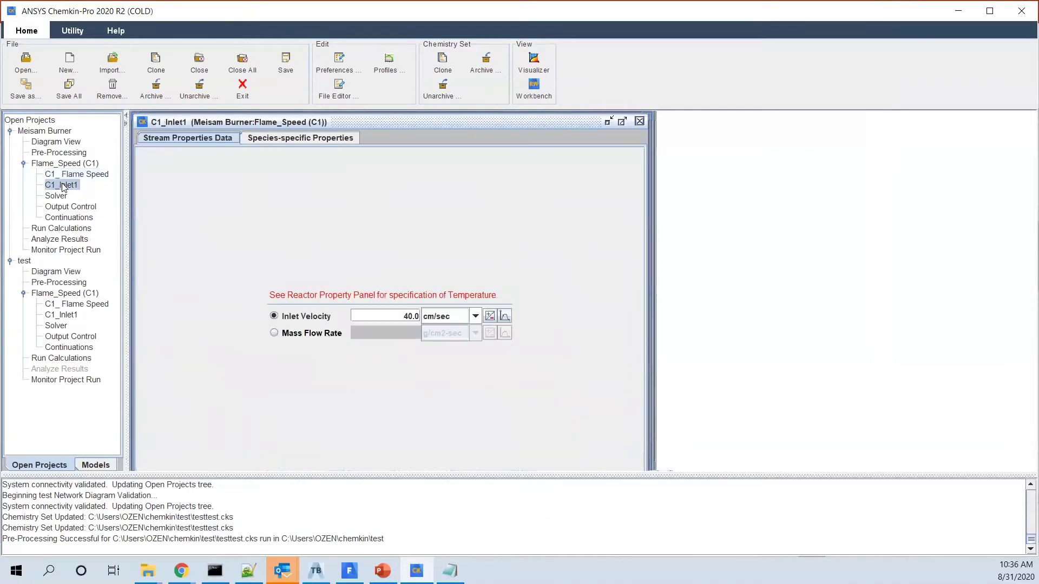
left_click(307, 139)
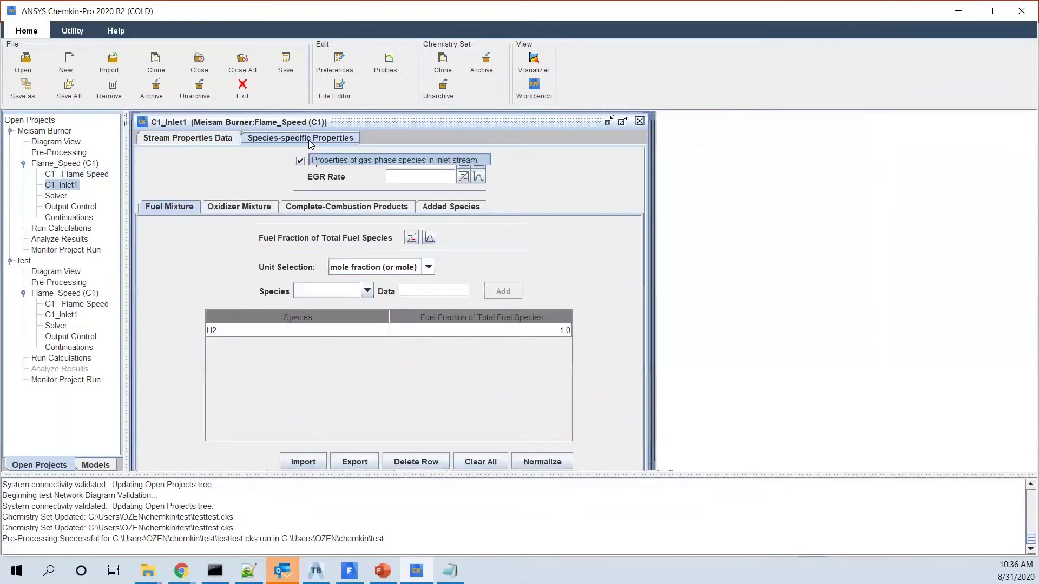
left_click(190, 140)
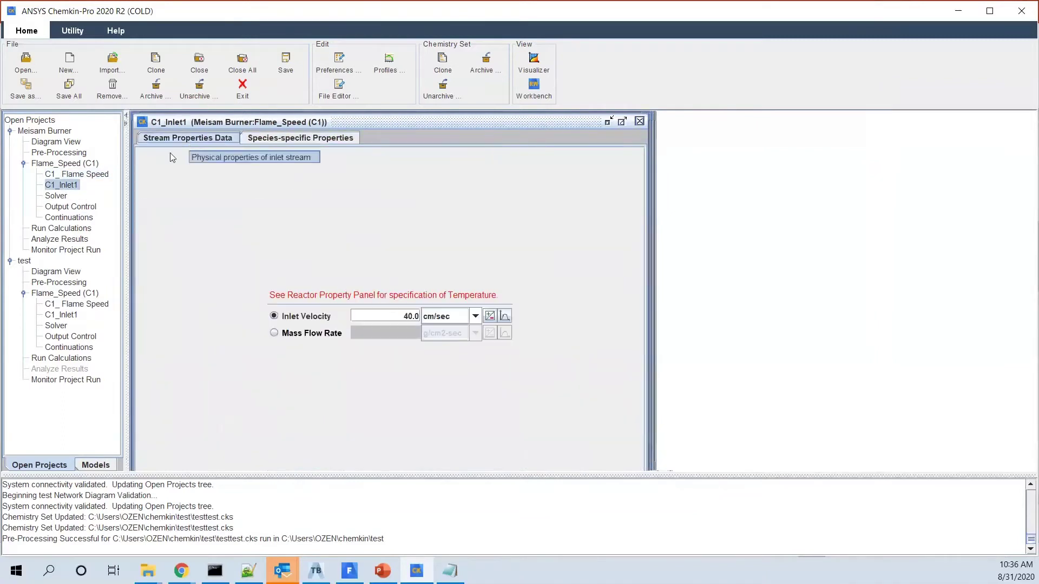
Review the basic and advanced solver settings, then the output control options.
left_click(55, 196)
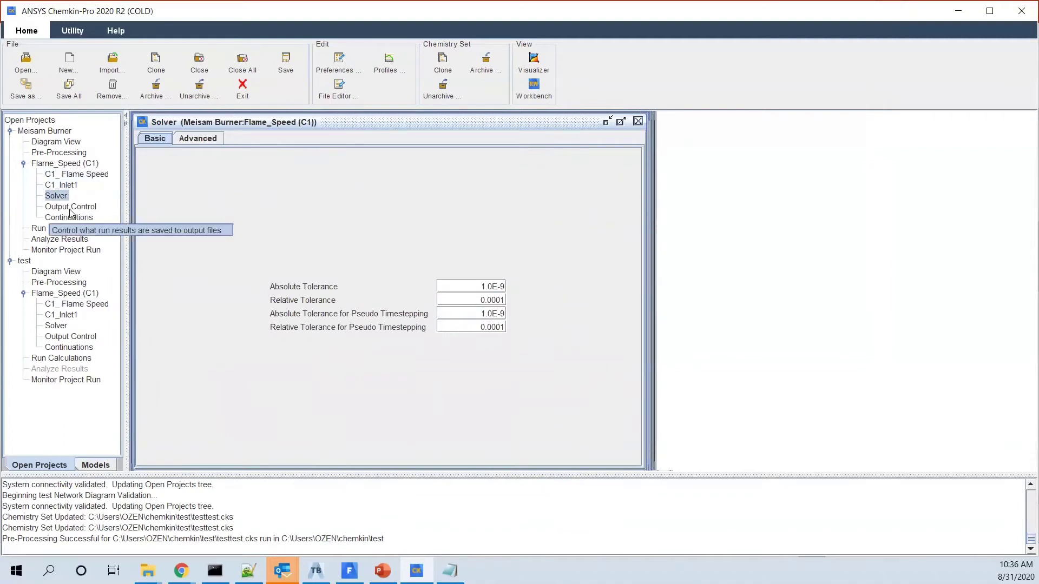
left_click(197, 139)
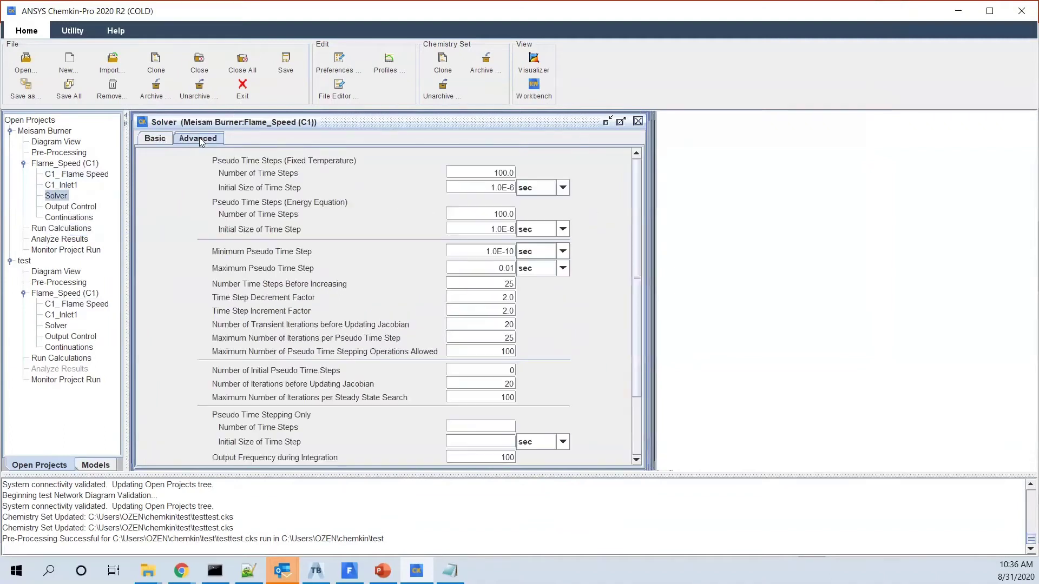
left_click(155, 139)
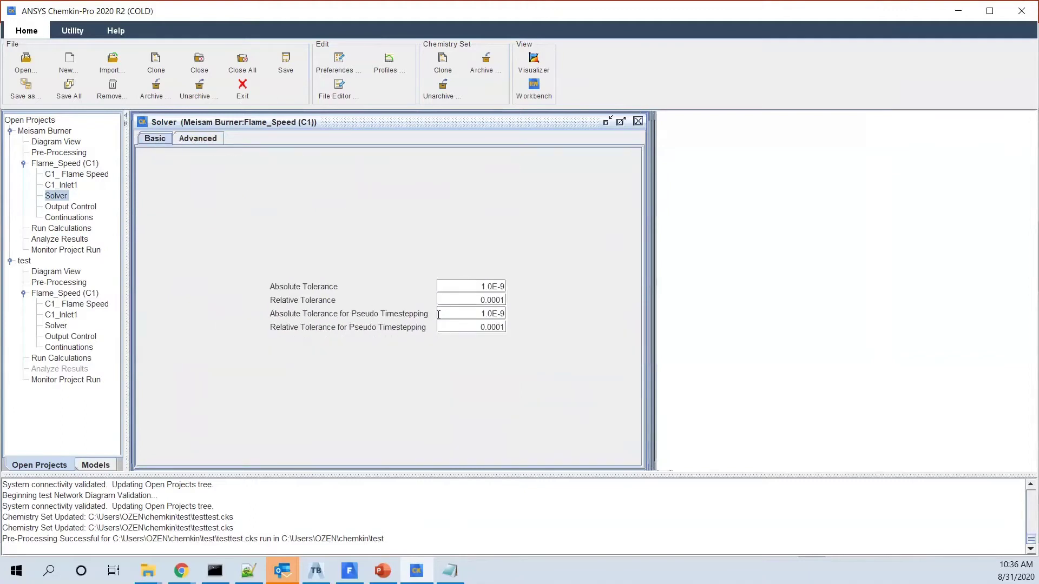
left_click(67, 207)
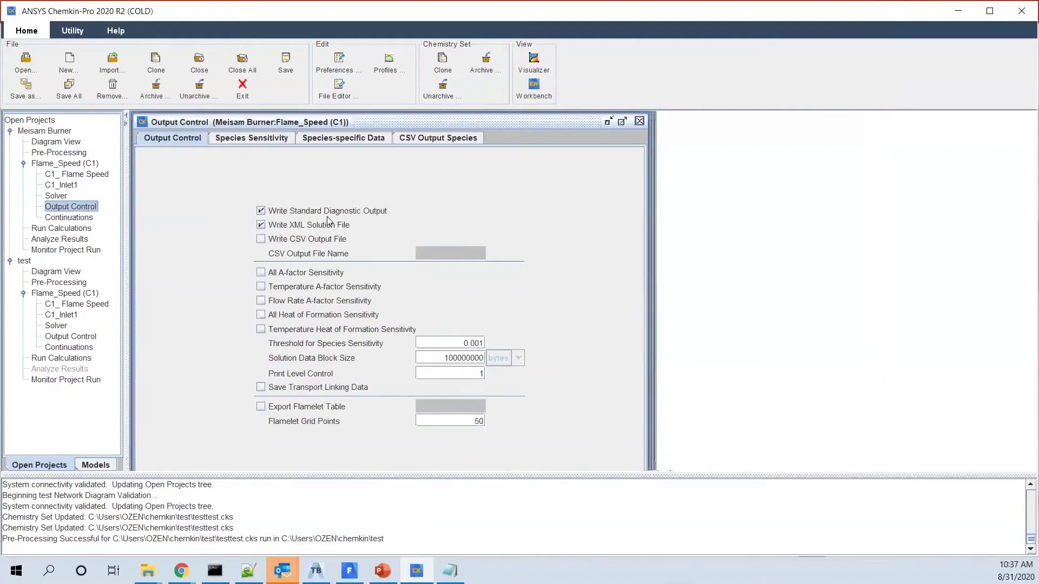
mouse_move(329, 228)
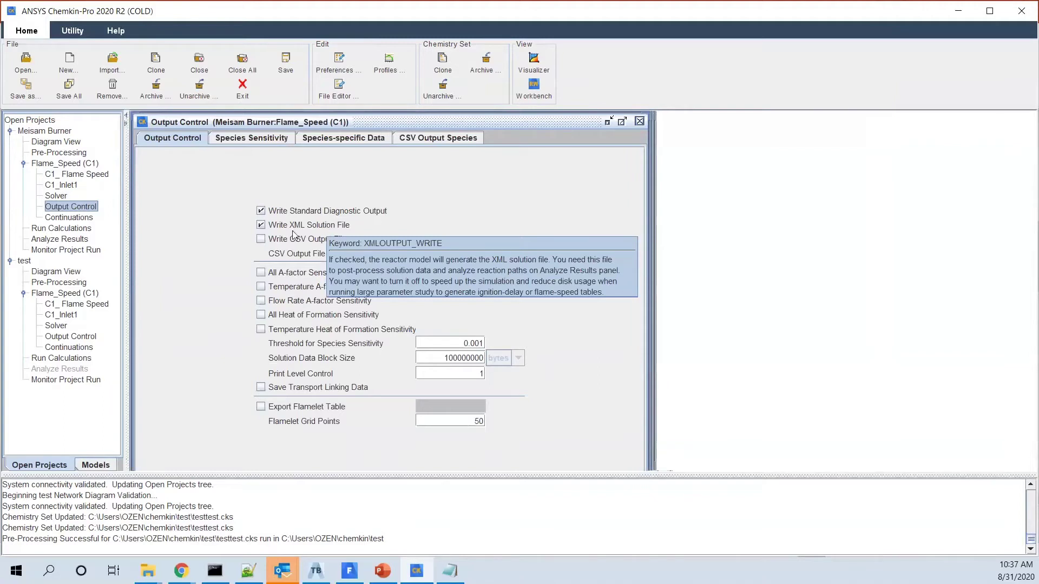
mouse_move(69, 224)
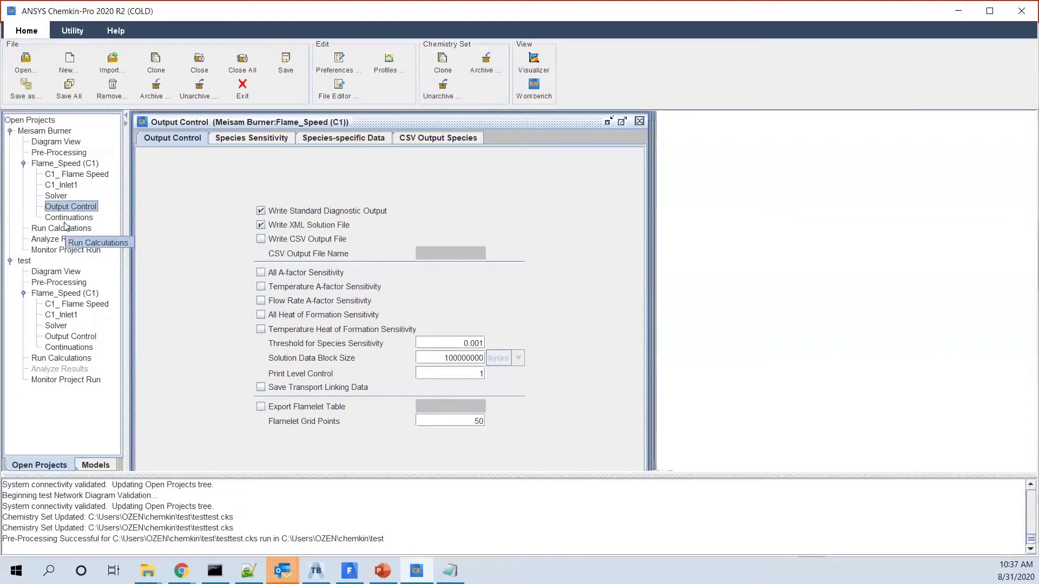
Run the Meisam Burner flame-speed calculation and proceed to plot results with previous settings.
left_click(48, 232)
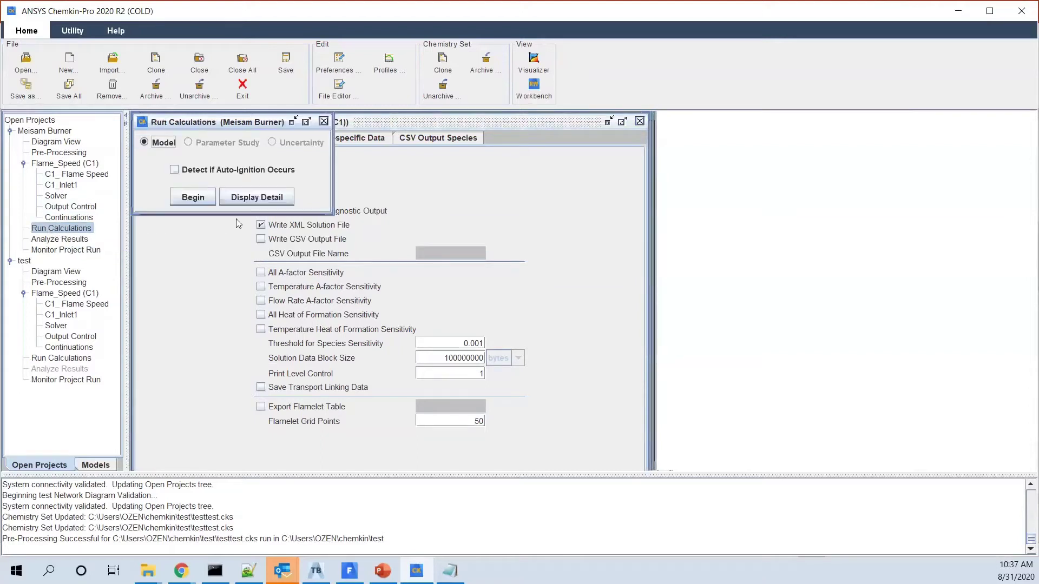
left_click(189, 197)
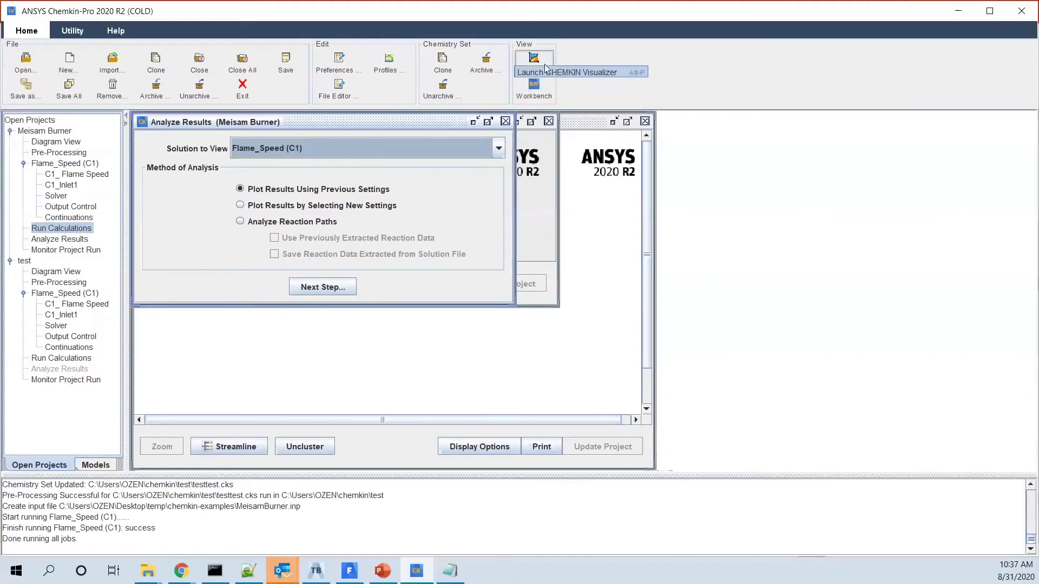
left_click(324, 285)
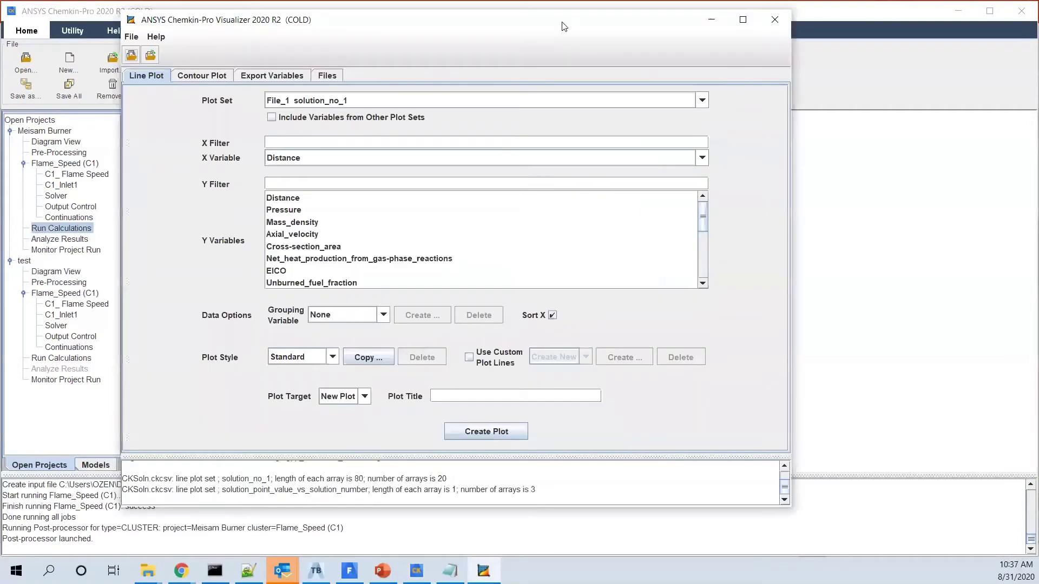
In the maximized Visualizer, plot Mole_fraction_N2, O2 and H2O versus distance.
double_click(560, 27)
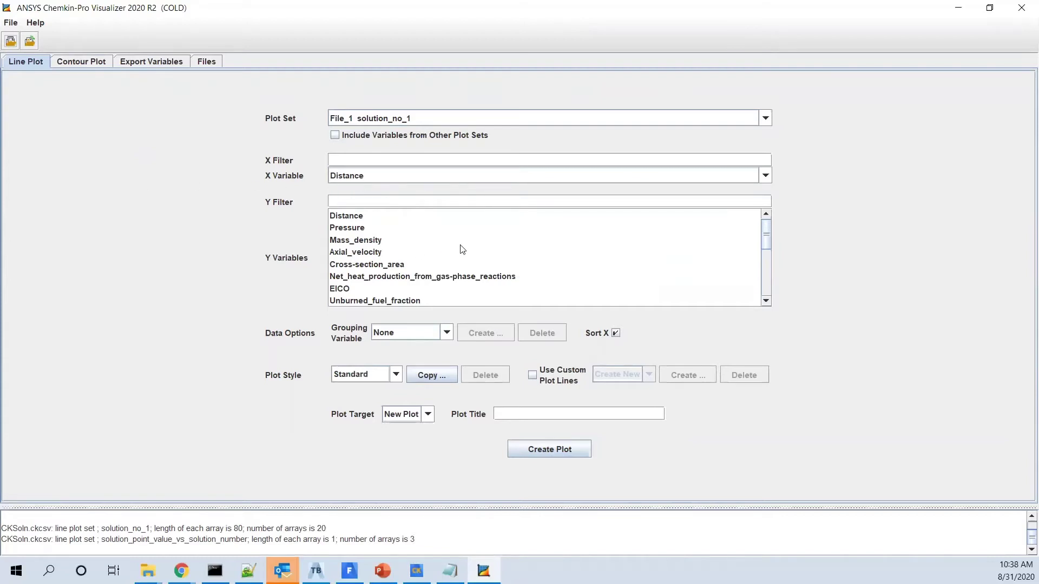
scroll(469, 247, "down", 3)
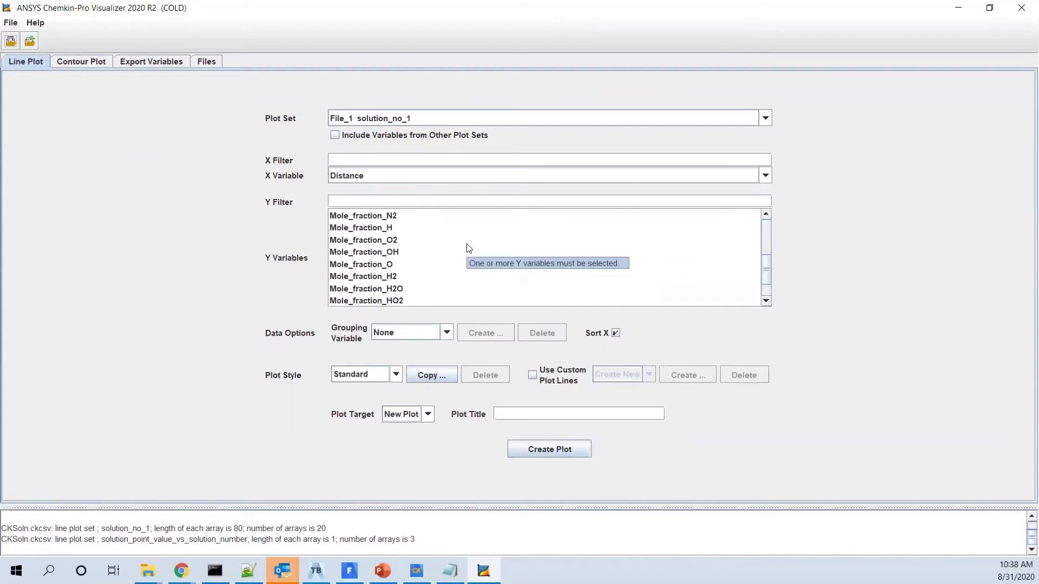
left_click(382, 216)
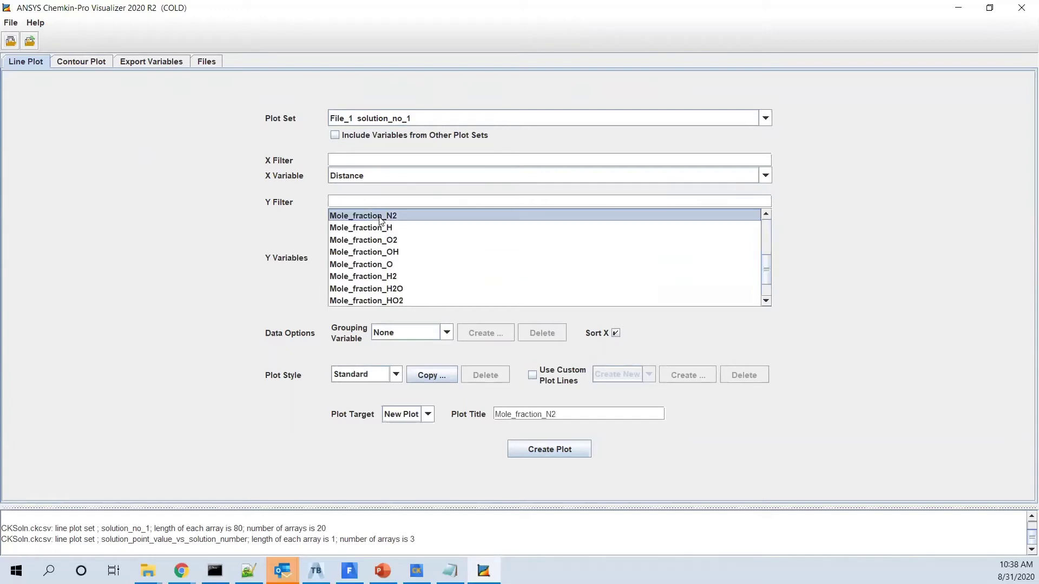
left_click(382, 239)
left_click(392, 289, "ctrl")
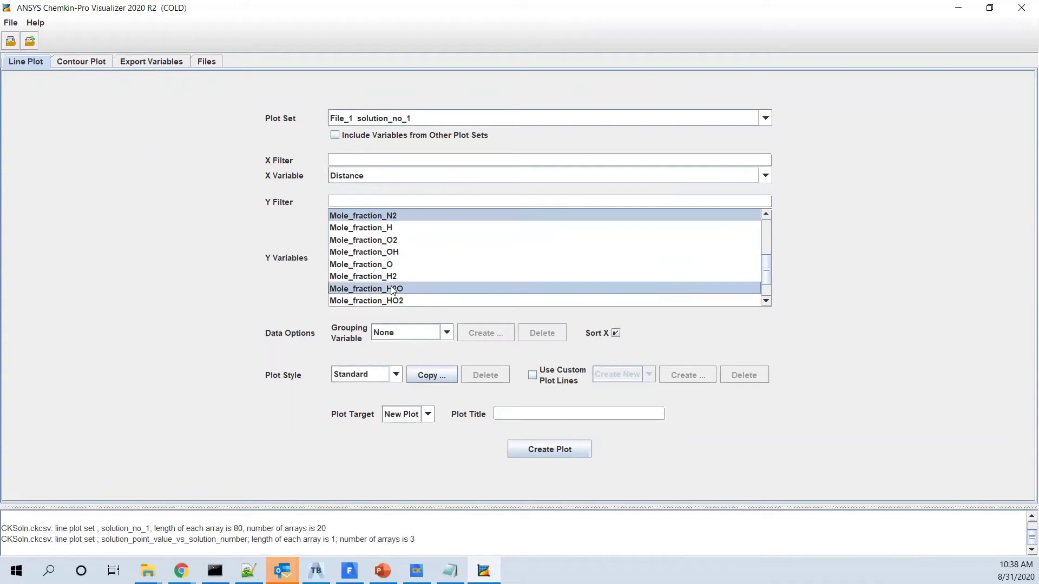
left_click(415, 241, "ctrl")
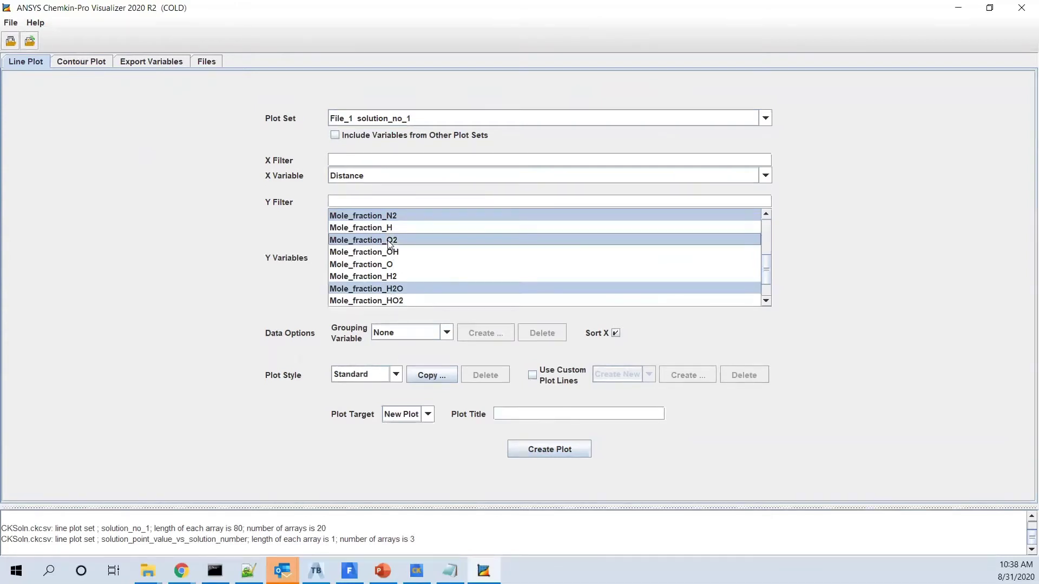
left_click(548, 453)
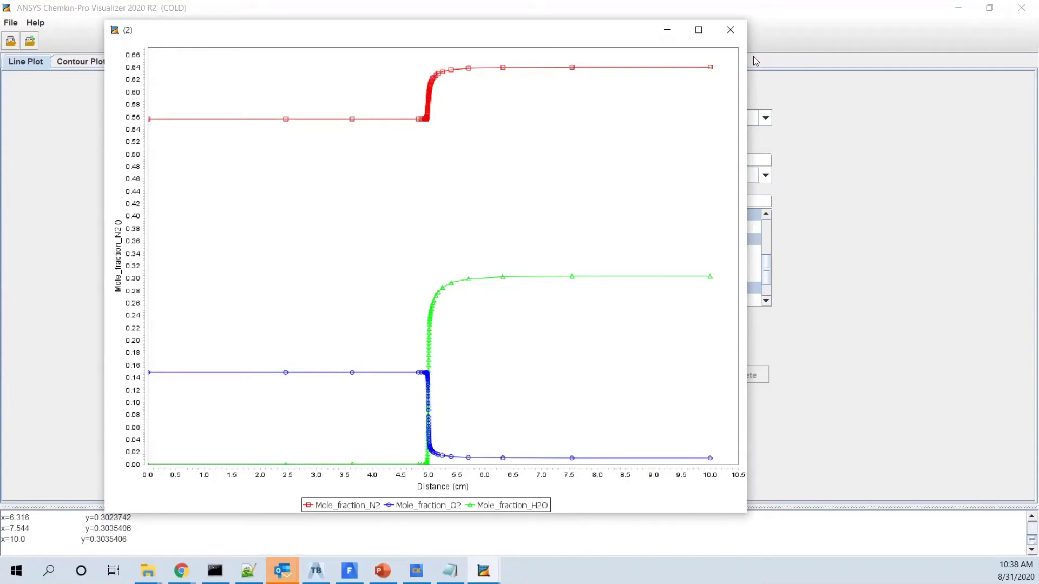
Close the mole fraction plot, glance at the Contour Plot settings, and exit the Visualizer.
left_click(730, 30)
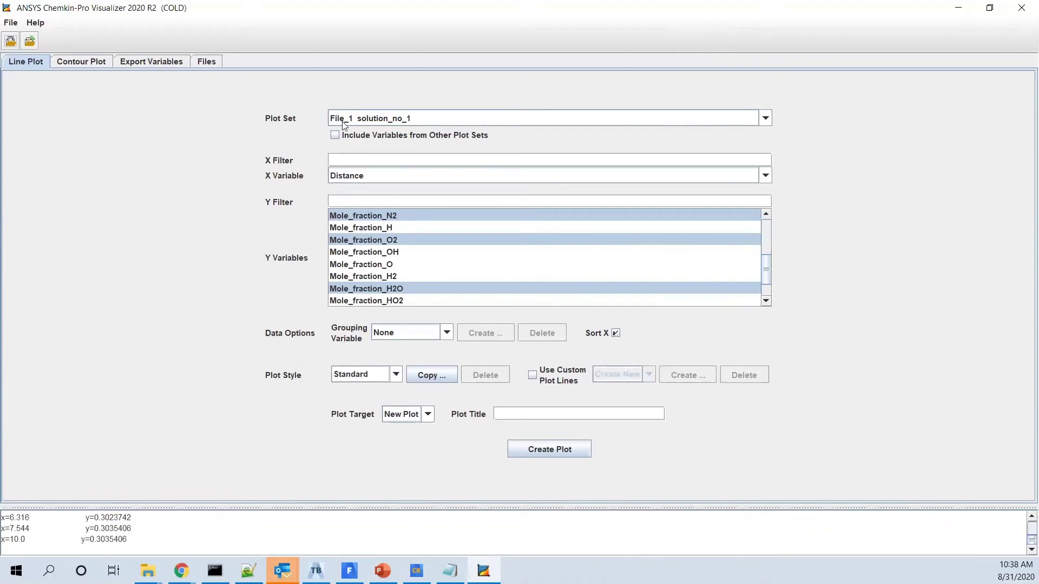
left_click(79, 64)
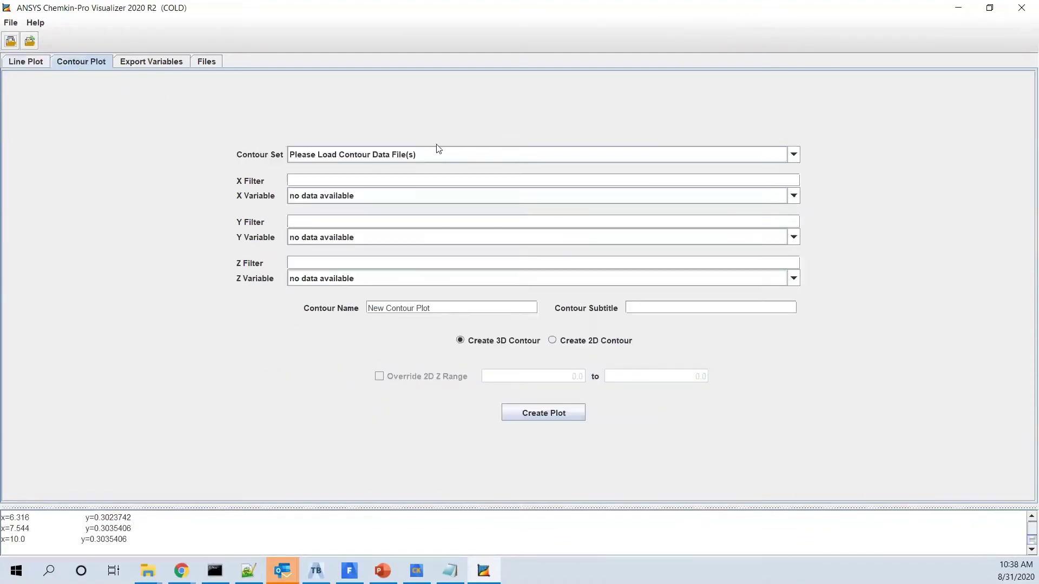
left_click(24, 65)
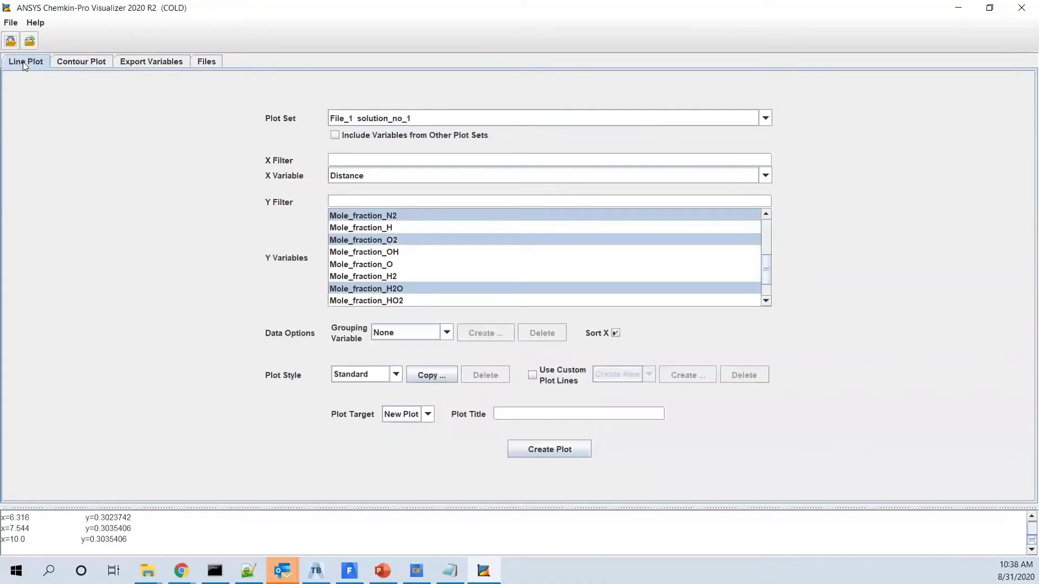
left_click(1022, 10)
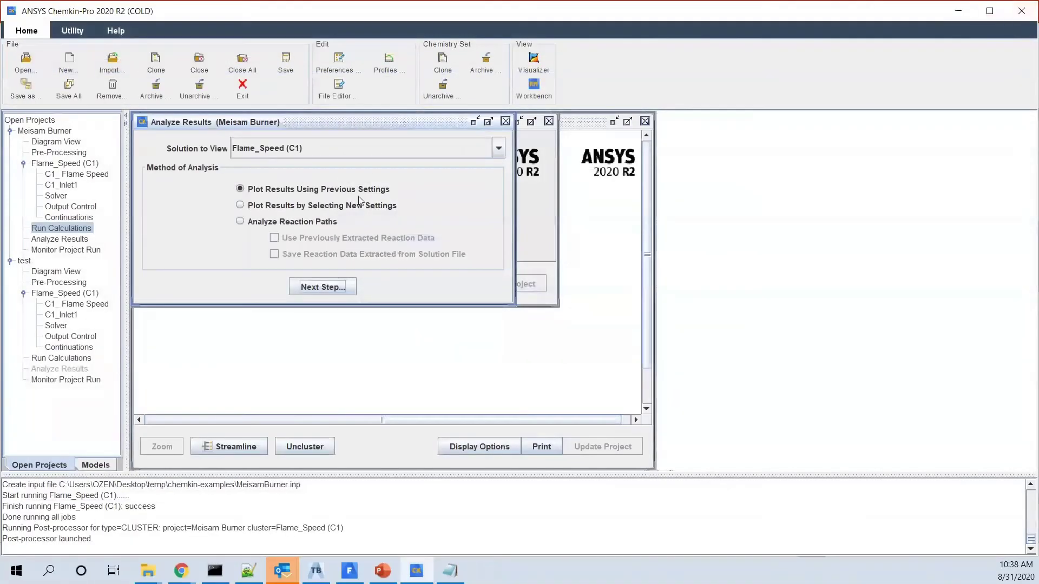
Choose Analyze Reaction Paths and launch the Reaction Path Analyzer for the flame-speed solution.
left_click(240, 222)
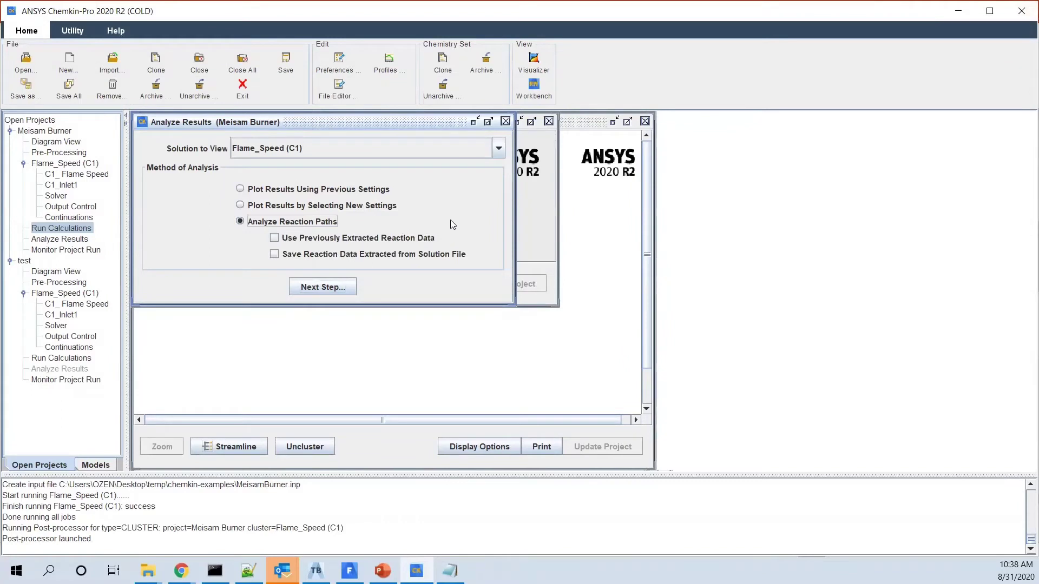
left_click(322, 288)
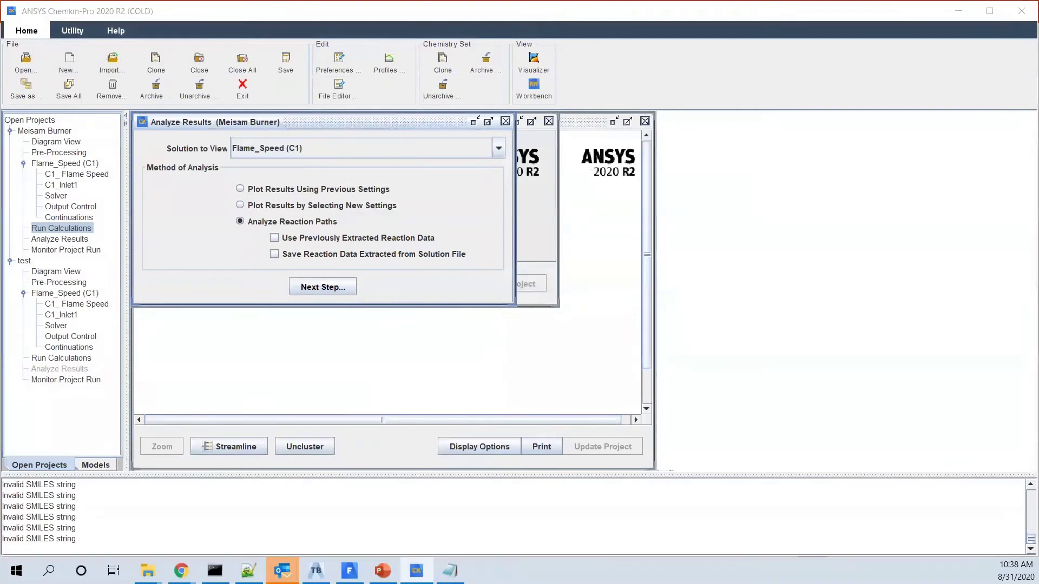
scroll(458, 199, "down", 2)
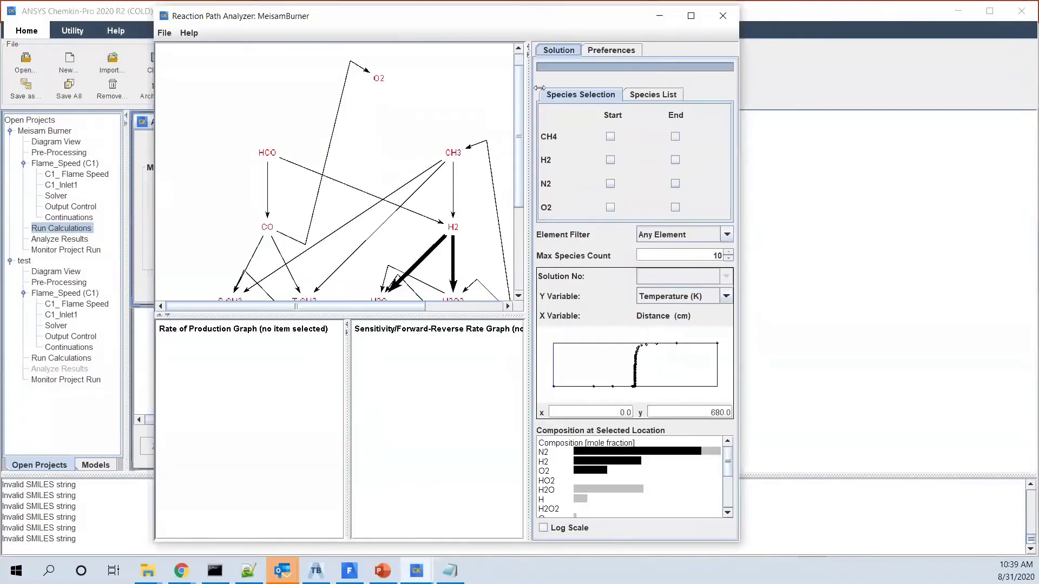
Maximize the analyzer and enlarge the reaction-path diagram pane to reveal CH3OH.
left_click(690, 10)
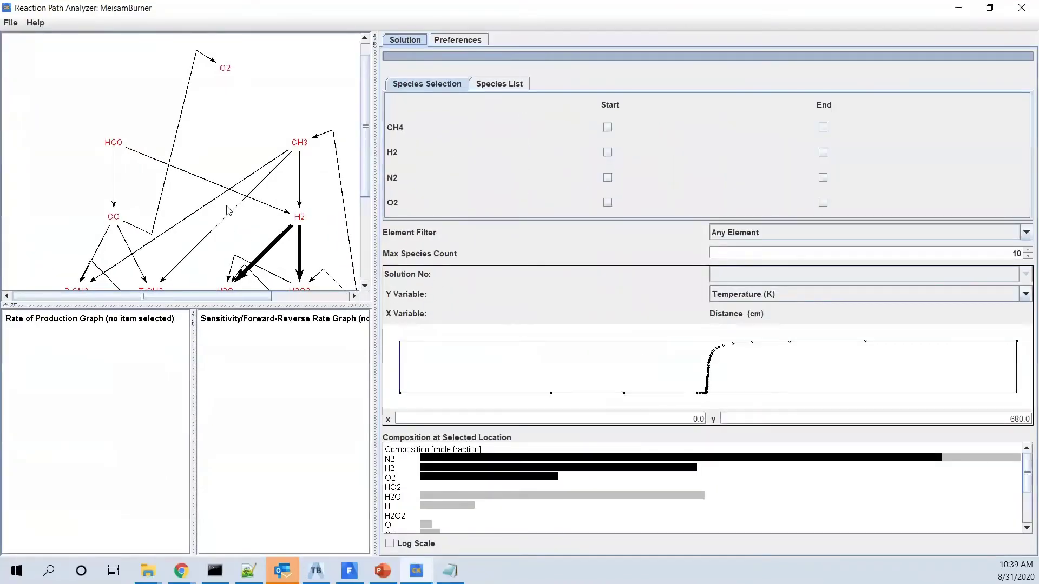
scroll(231, 202, "down", 3)
scroll(234, 197, "down", 4)
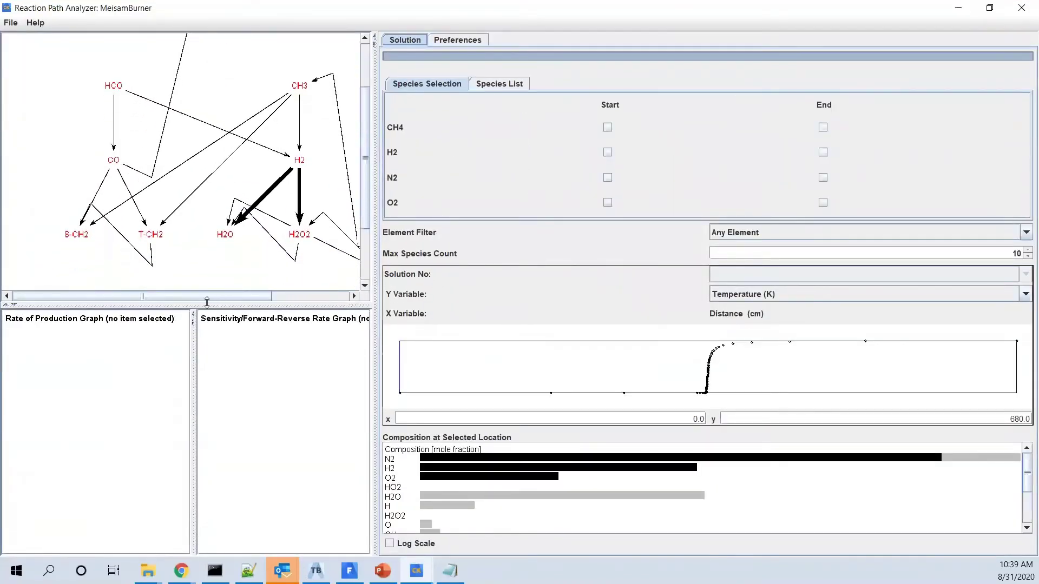
left_click_drag(211, 303, 213, 395)
left_click_drag(374, 213, 469, 207)
scroll(243, 217, "up", 4)
scroll(241, 207, "up", 2)
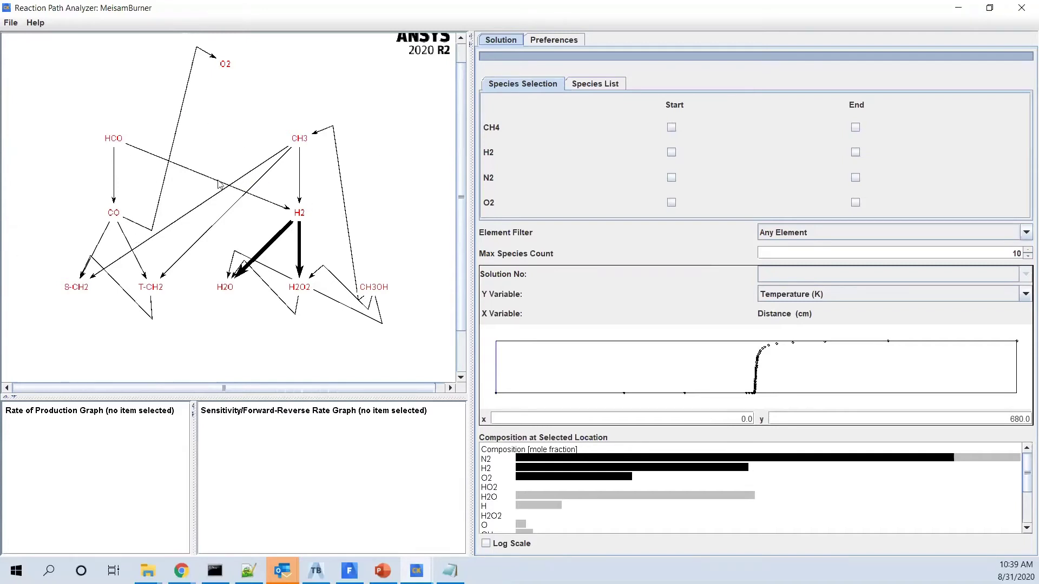
Read the path rates on the diagram's arrows, then close the analyzer.
mouse_move(344, 213)
mouse_move(298, 232)
mouse_move(186, 257)
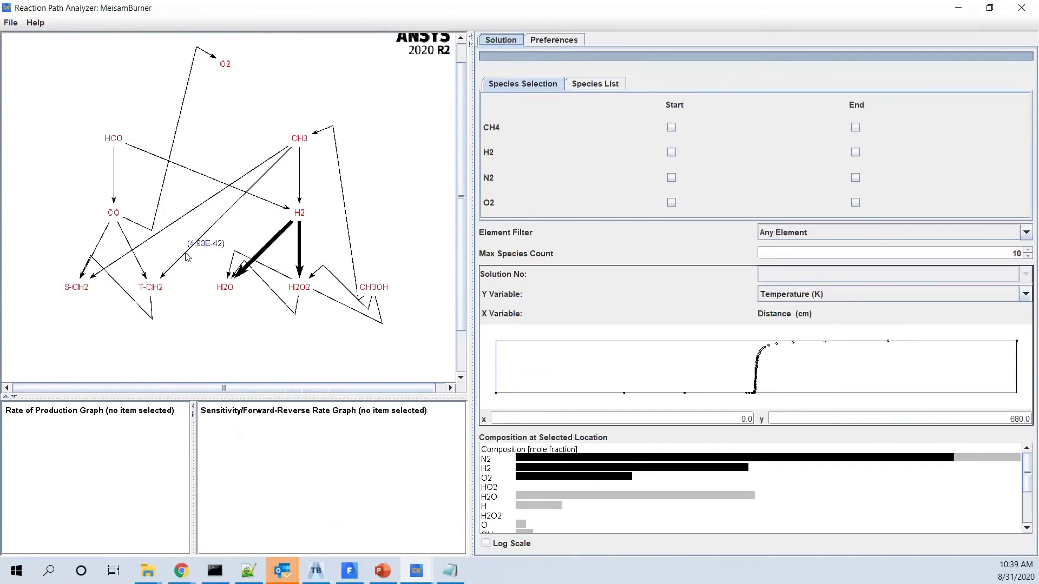
left_click(1022, 9)
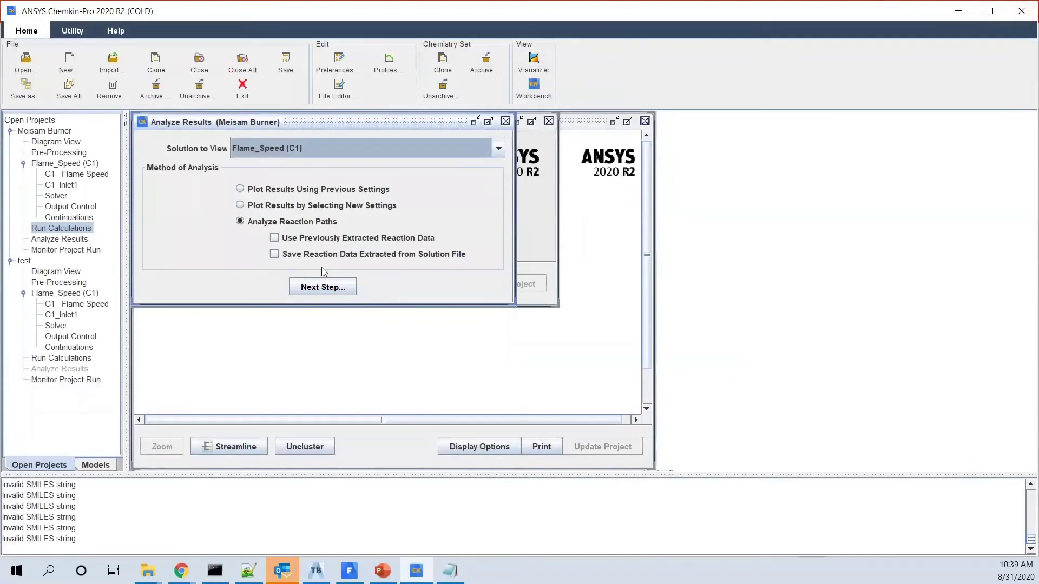
Close the Analyze Results dialog to return to the Meisam Burner reactor diagram.
left_click(505, 121)
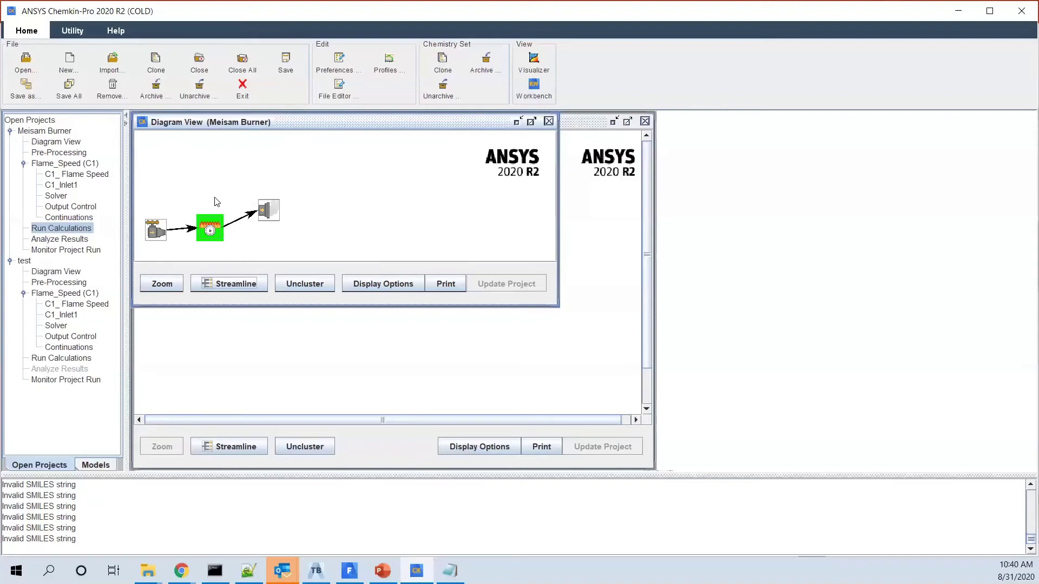
Send Meisam Burner to Reaction Workbench, accept the unsaved-project prompt, and show Session Control.
left_click(527, 95)
left_click(533, 88)
left_click(500, 308)
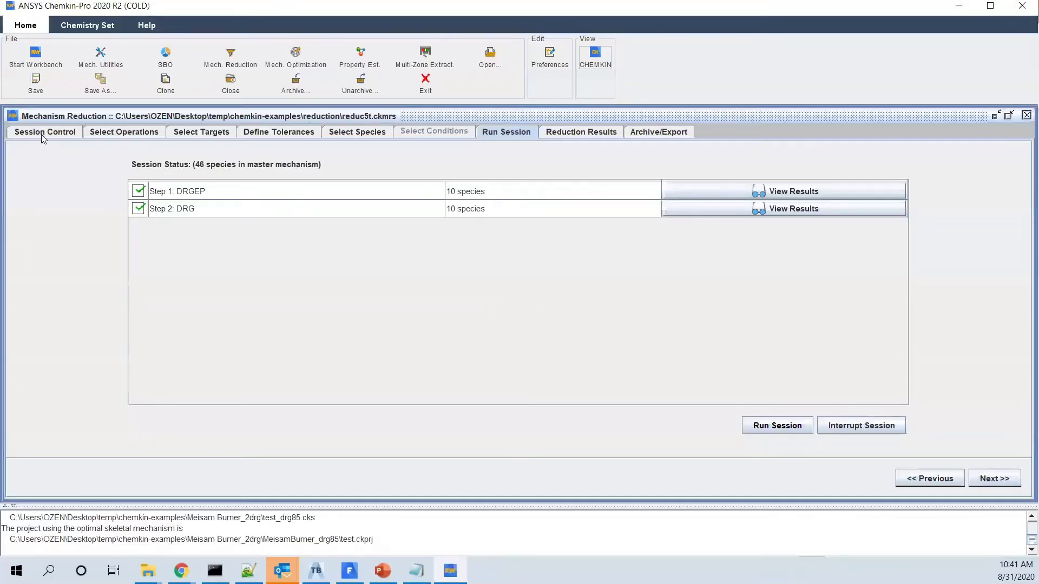
left_click(40, 134)
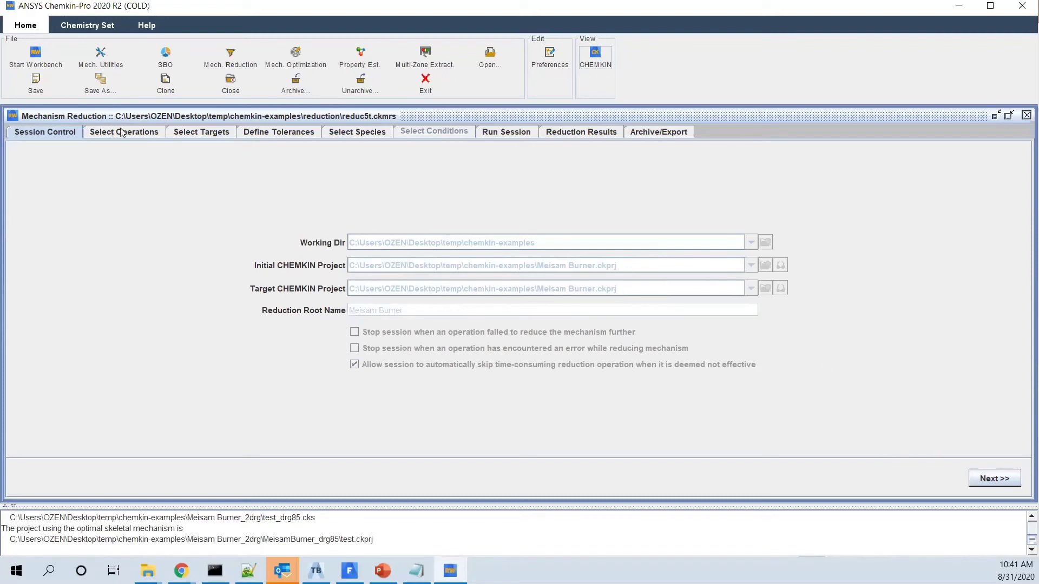
On Select Operations, try adding DRGPFA and remove it again, keeping only DRGEP and DRG.
left_click(993, 478)
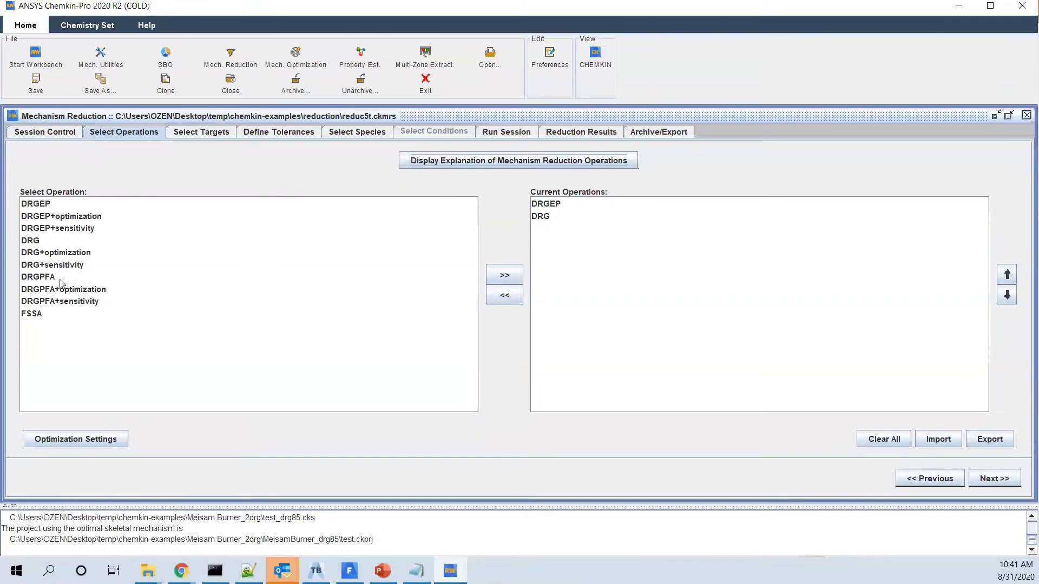
left_click(43, 280)
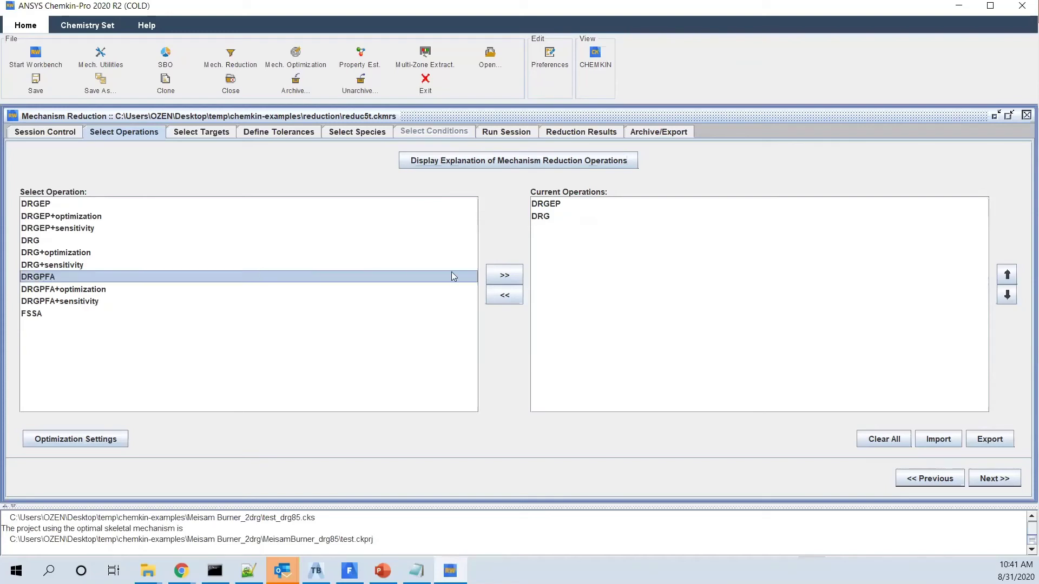
left_click(506, 275)
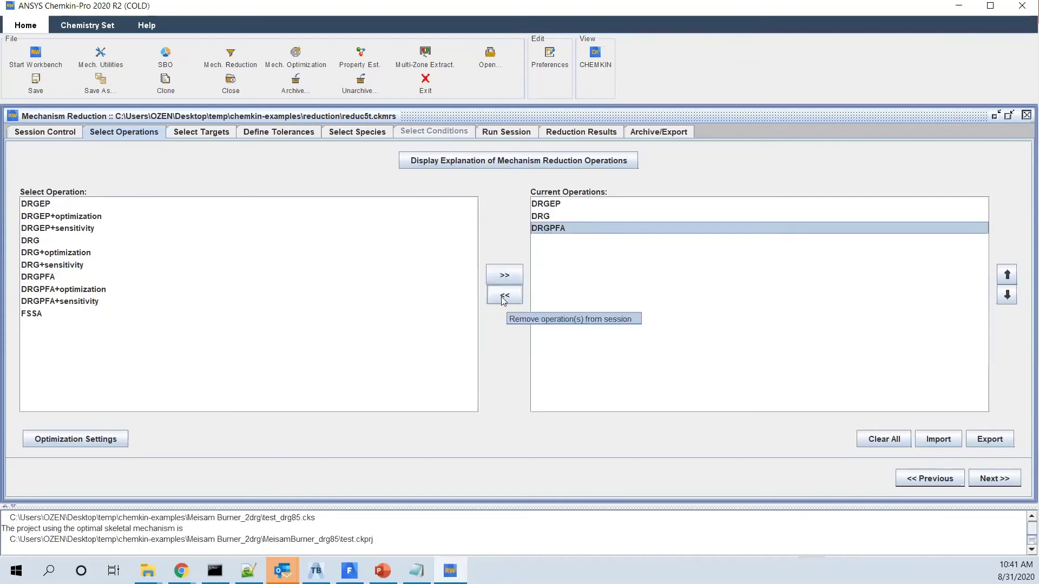
left_click(504, 296)
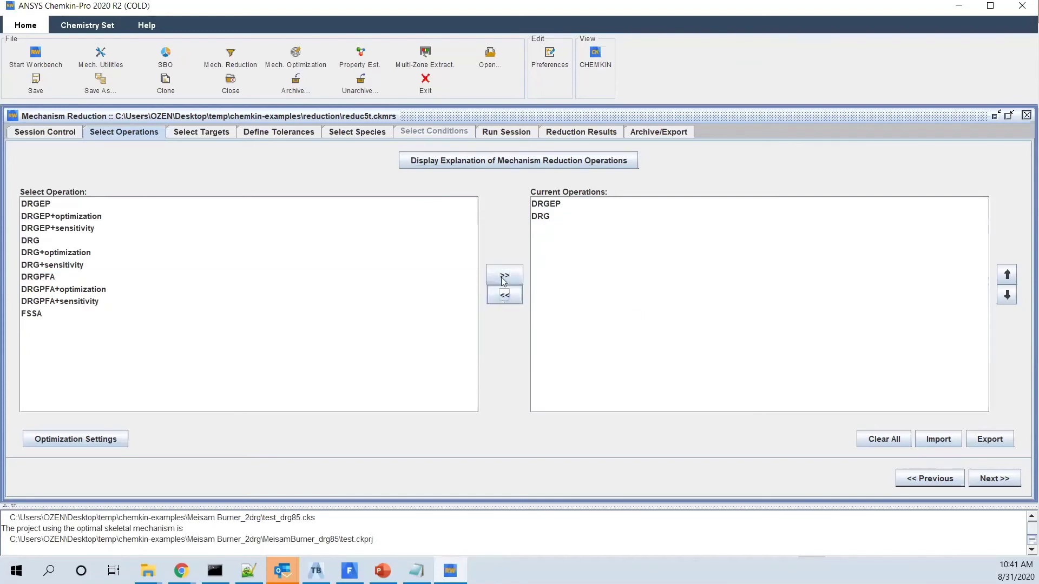
On Select Targets, add H2 as a target and remove it, leaving C2H2 and temperature.
left_click(994, 480)
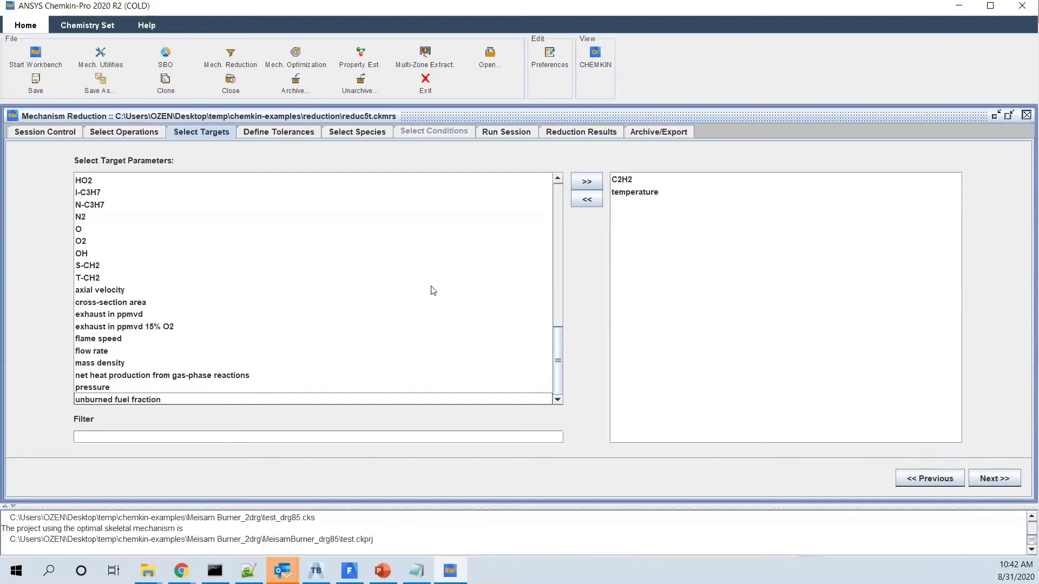
left_click_drag(558, 351, 554, 301)
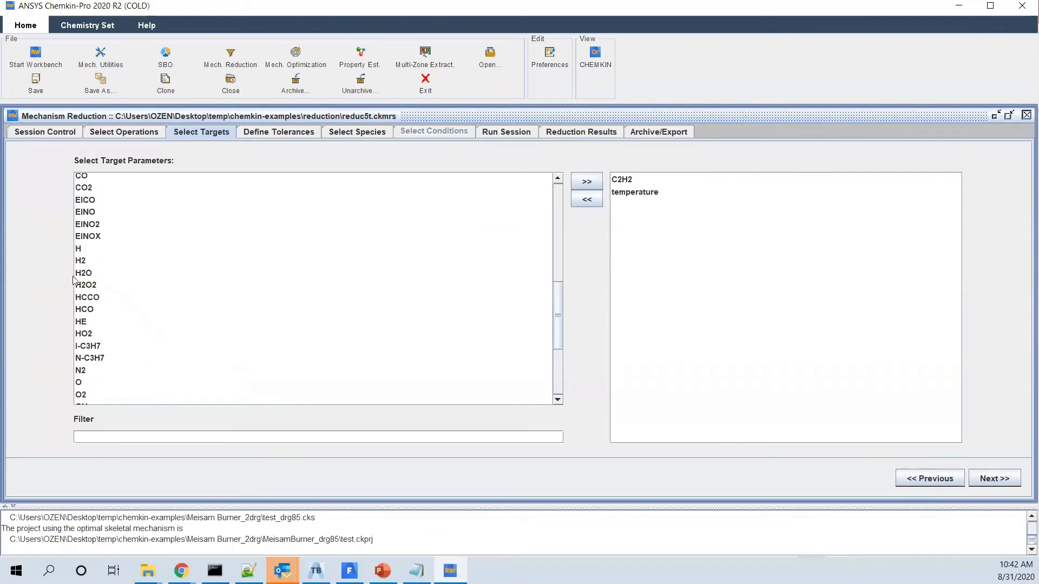
left_click(84, 261)
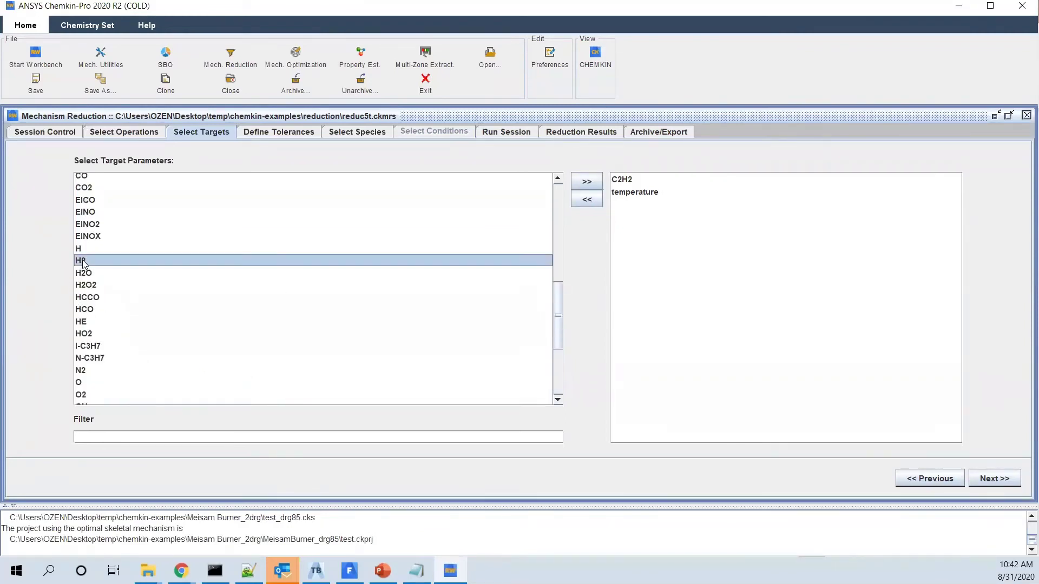
left_click(587, 182)
left_click(619, 193)
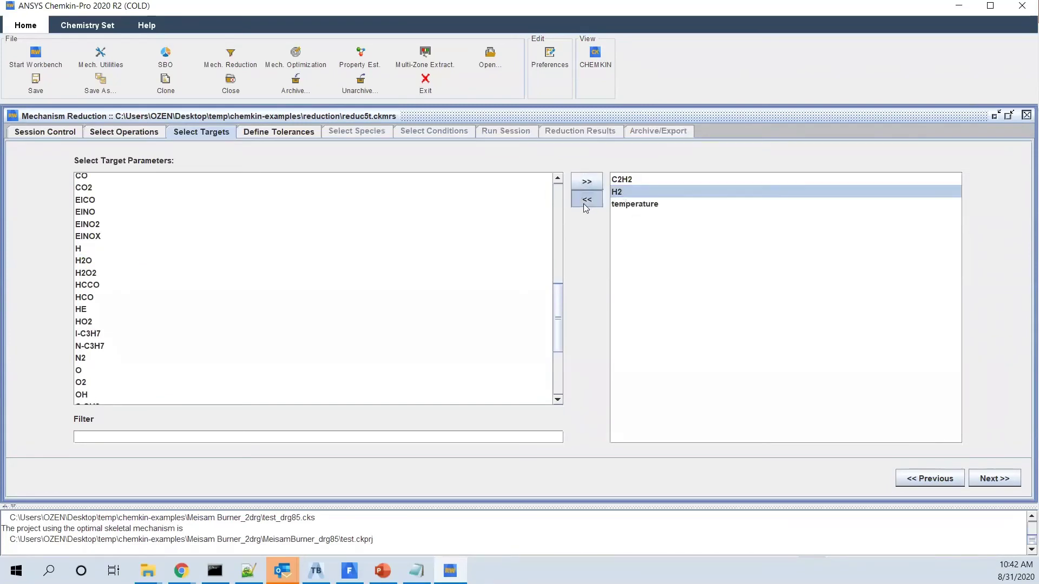
left_click(585, 200)
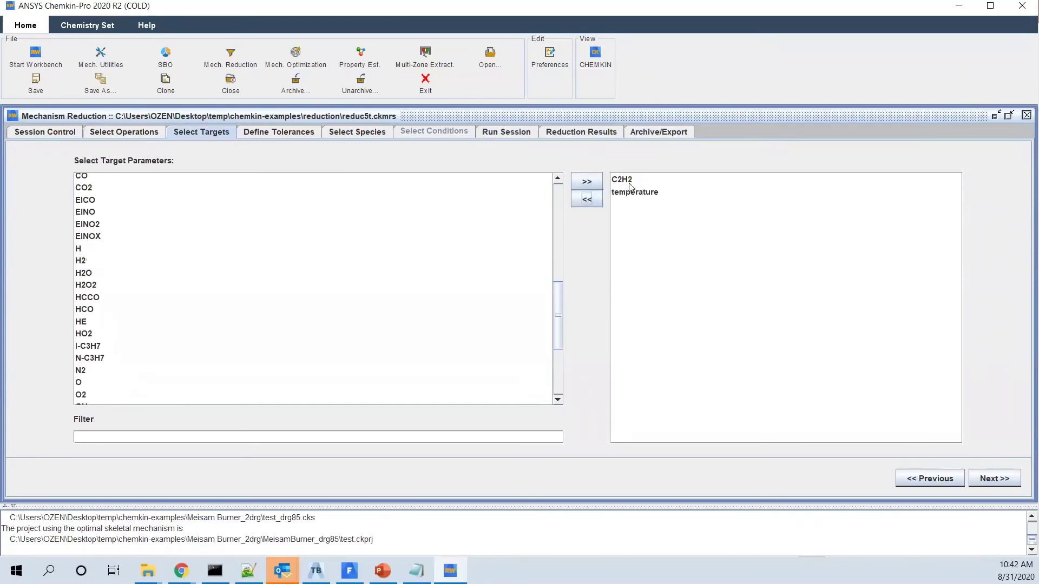
Set the temperature relative tolerance to 10% and keep C2H2 compared at endpoint.
left_click(994, 478)
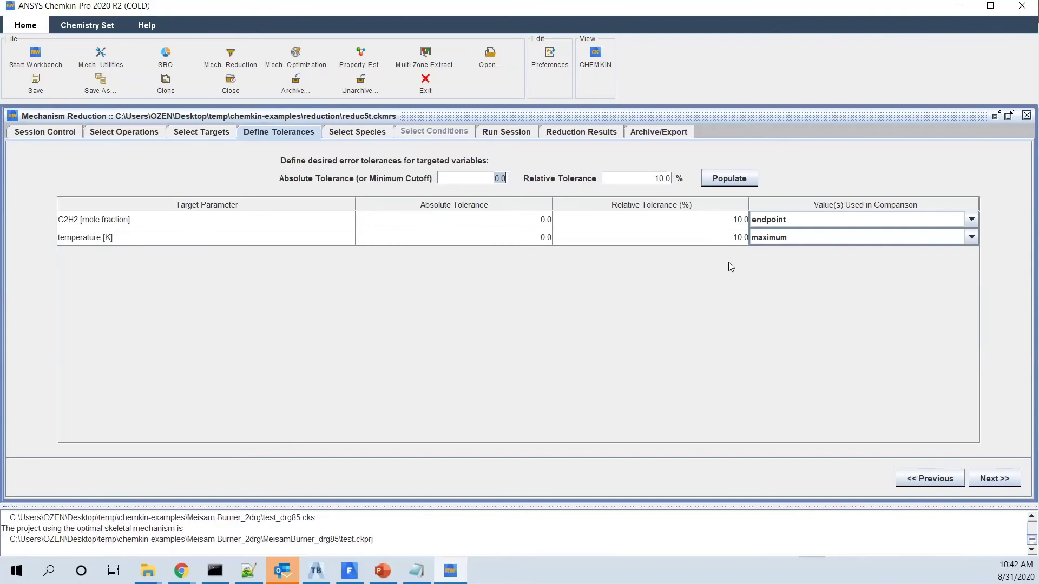
left_click(734, 239)
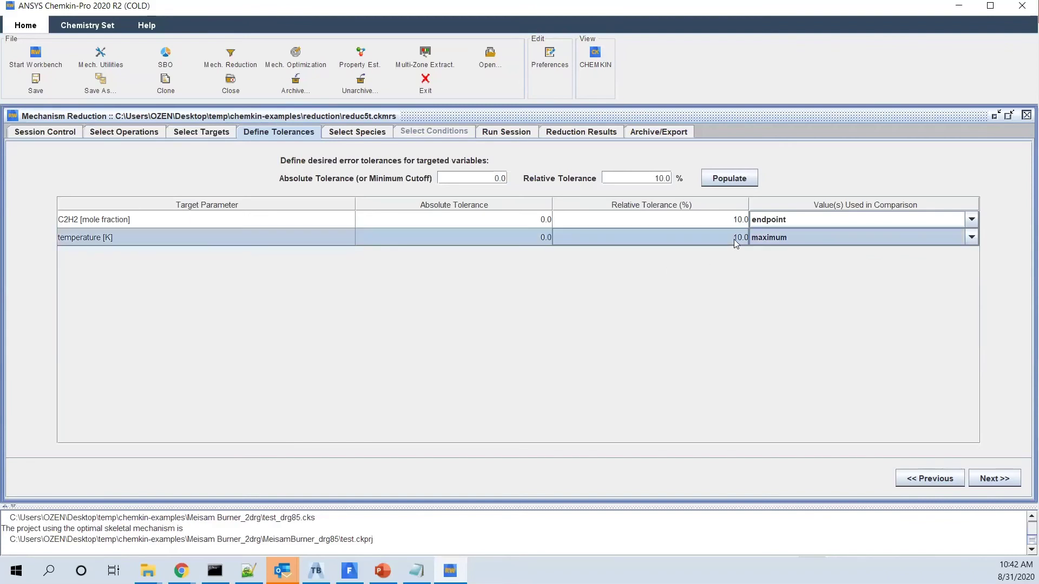
type("12")
key("BackSpace")
key("BackSpace")
key("BackSpace")
key("BackSpace")
key("BackSpace")
key("BackSpace")
type("12")
key("BackSpace")
type("0.0")
key("BackSpace")
key("BackSpace")
key("BackSpace")
type("000")
key("BackSpace")
key("BackSpace")
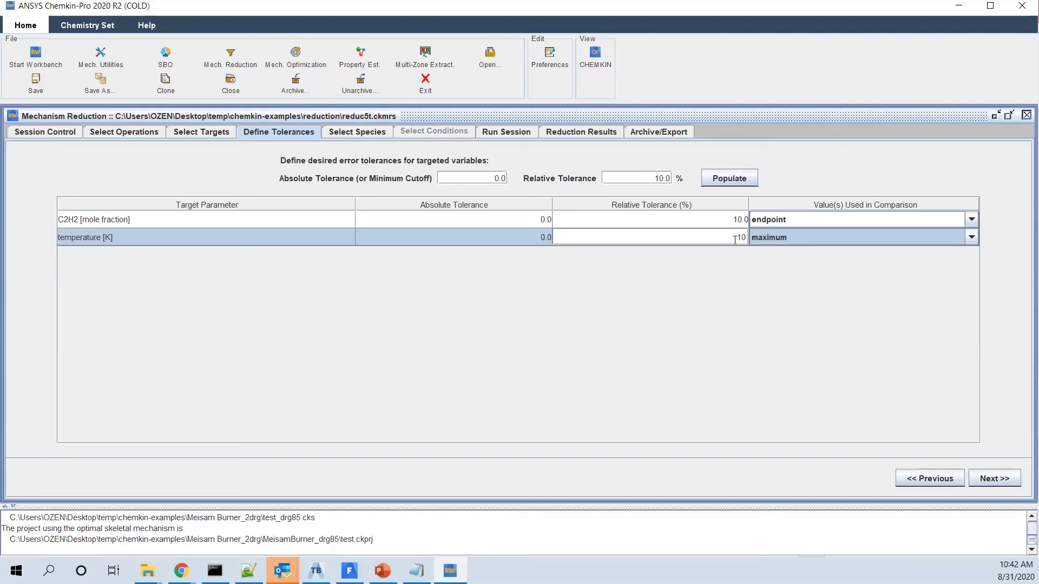
type(".")
left_click(972, 220)
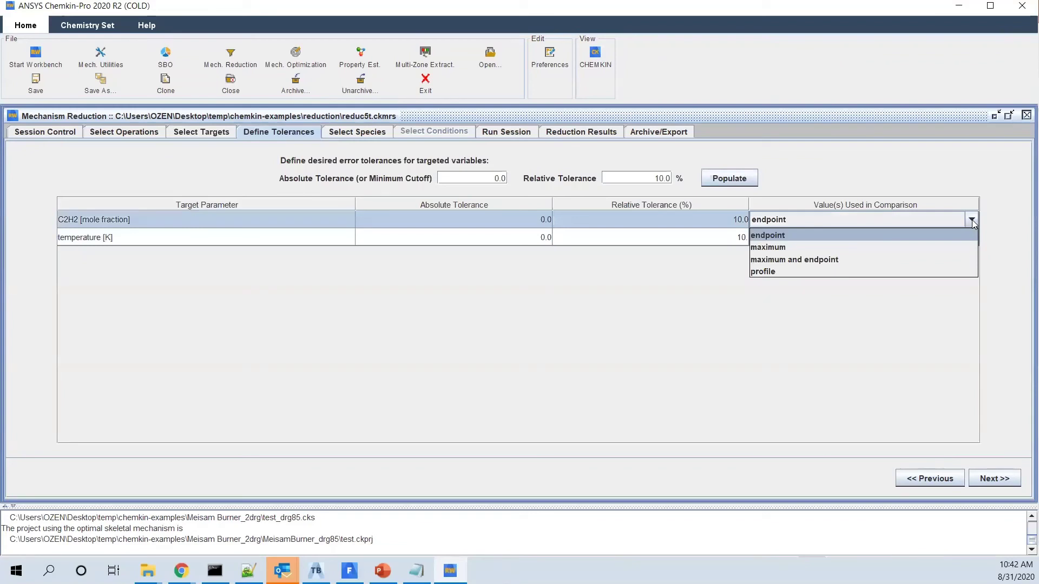
left_click(997, 220)
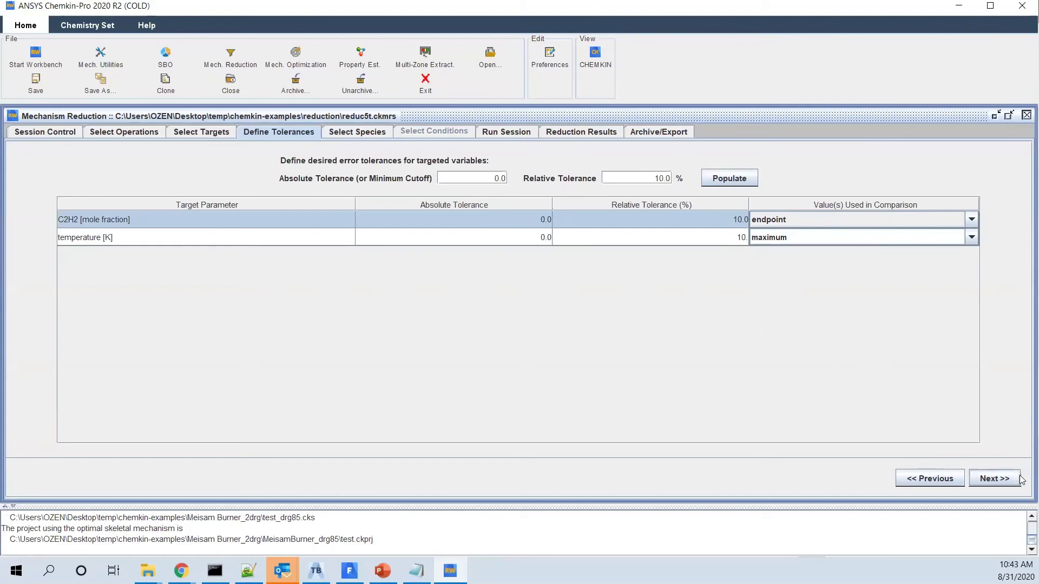
Skip past Select Species to Run Session, where DRGEP and DRG each reach 10 species.
left_click(999, 484)
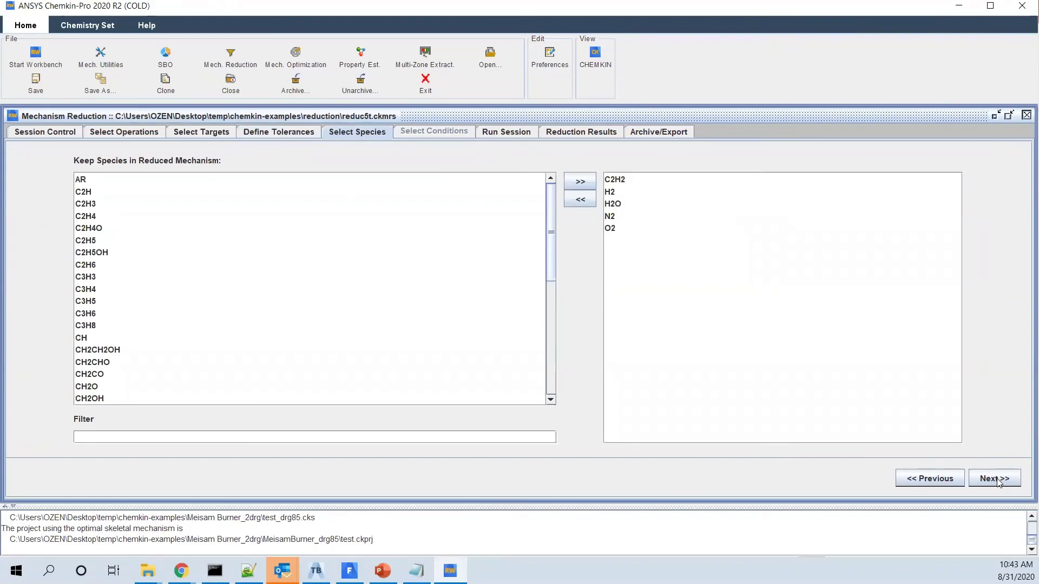
left_click(1000, 482)
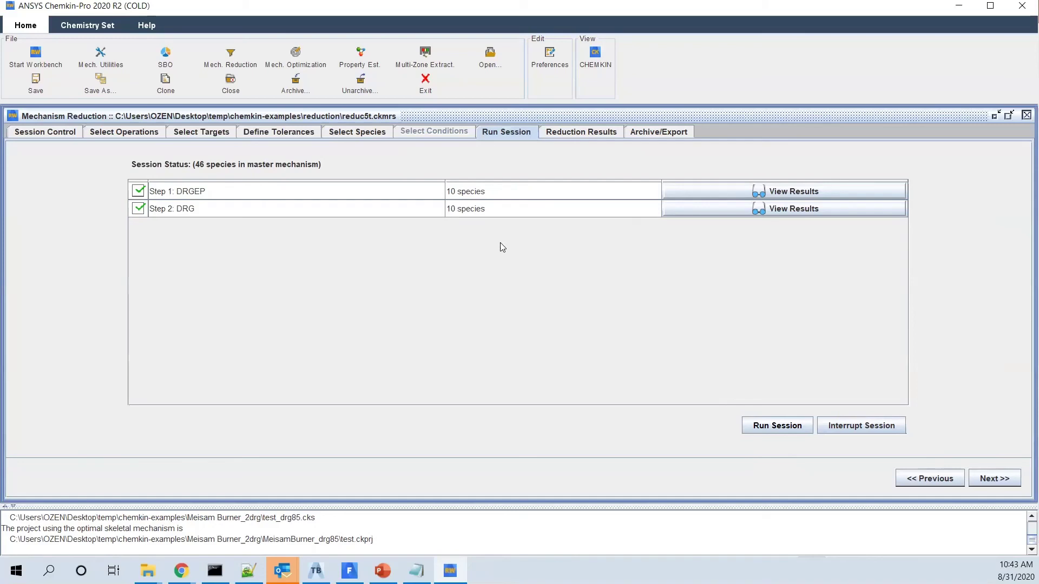
Accept trial 17 as the optimal skeletal mechanism, move to Archive/Export, then switch to Fluent.
left_click(994, 479)
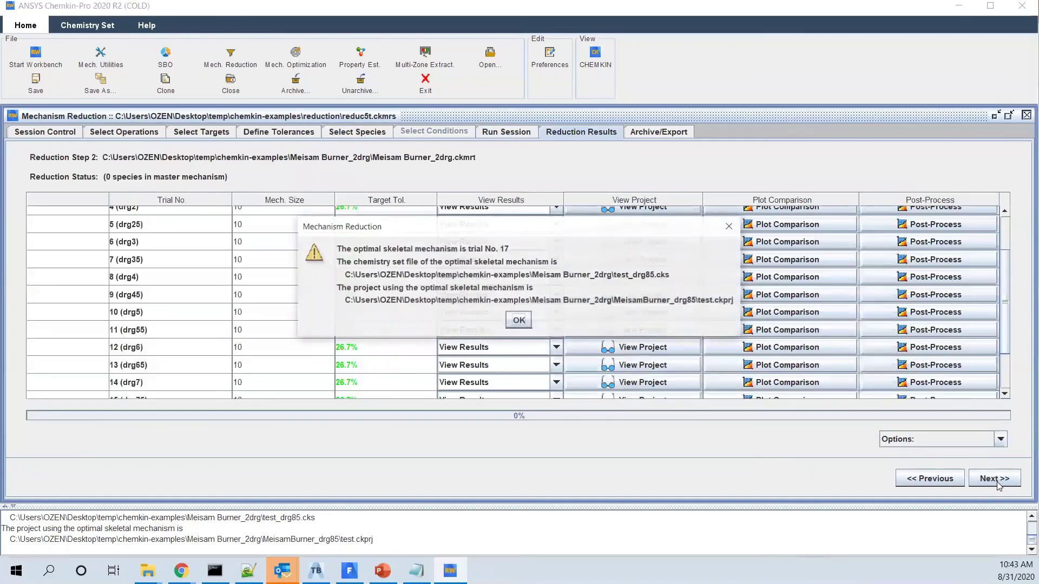
left_click(518, 321)
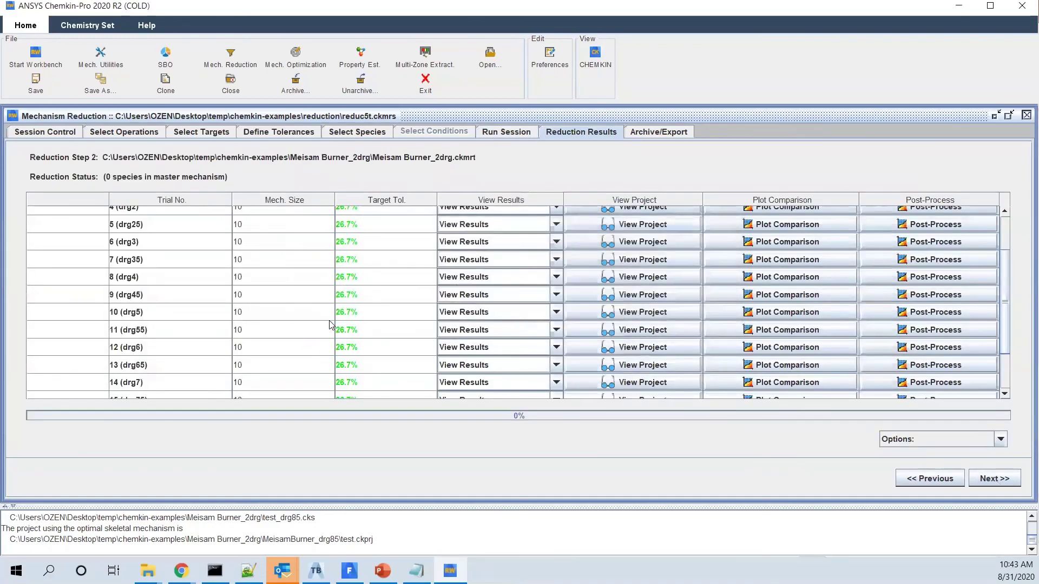
scroll(387, 358, "down", 2)
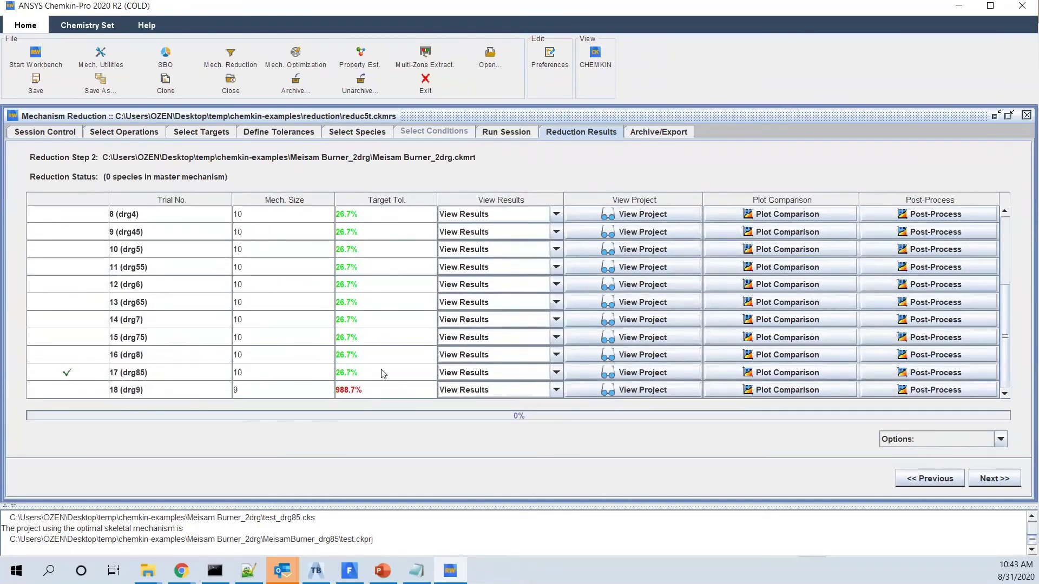
left_click(1001, 481)
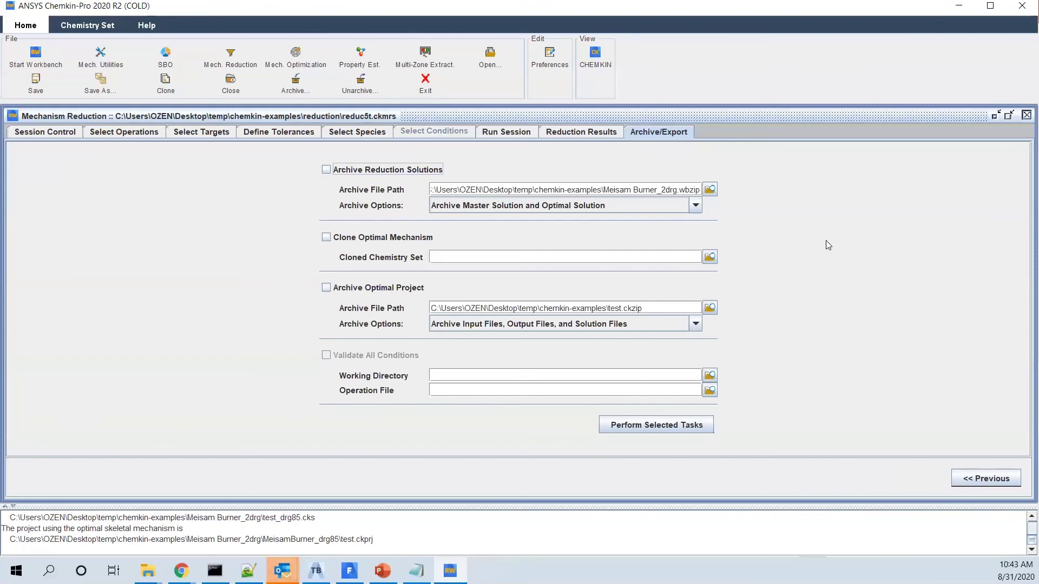
mouse_move(349, 571)
left_click(330, 514)
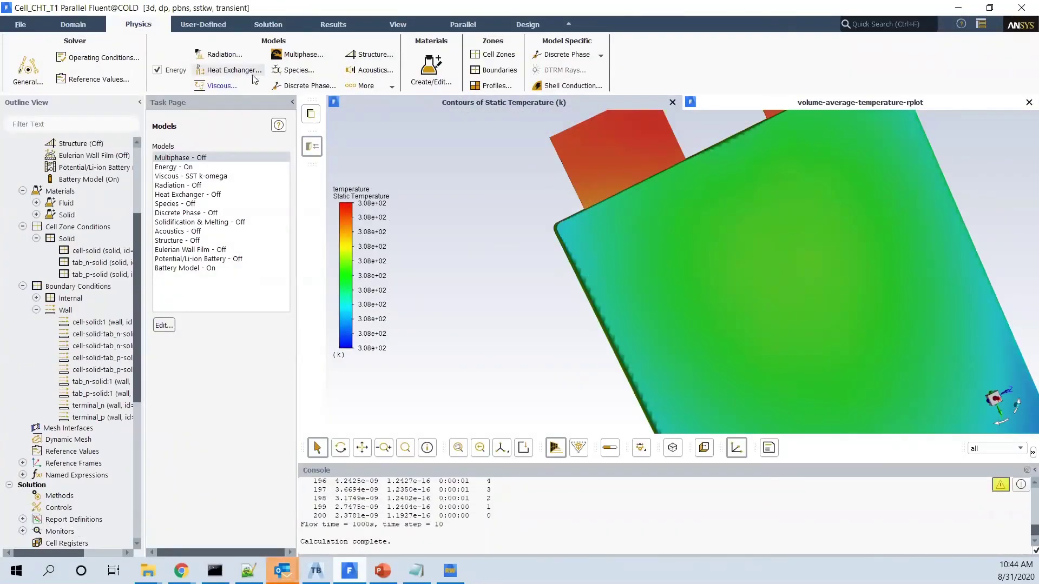
Choose Species Transport in Fluent's Species Model dialog.
left_click(296, 74)
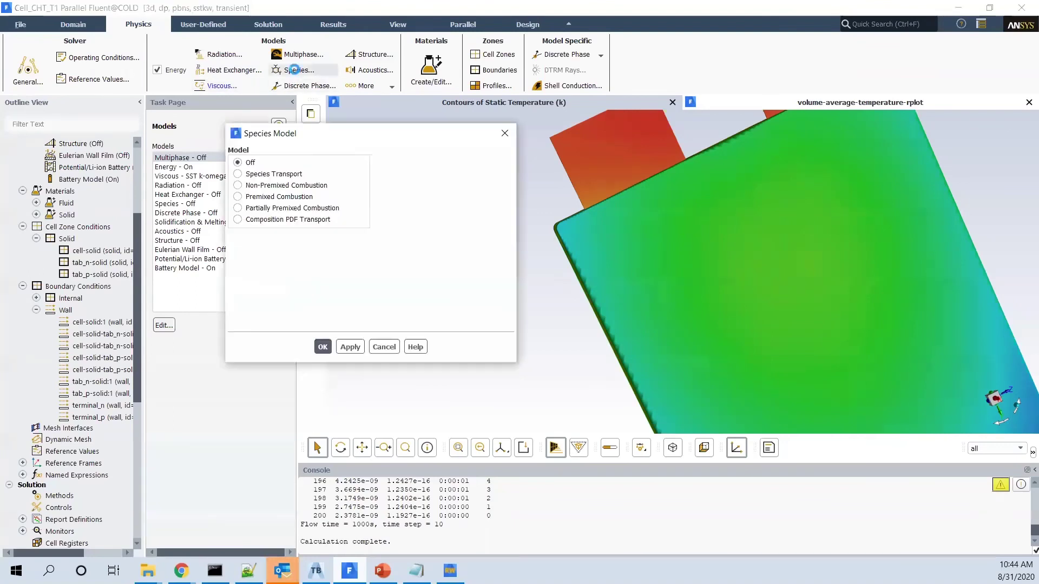
left_click(252, 173)
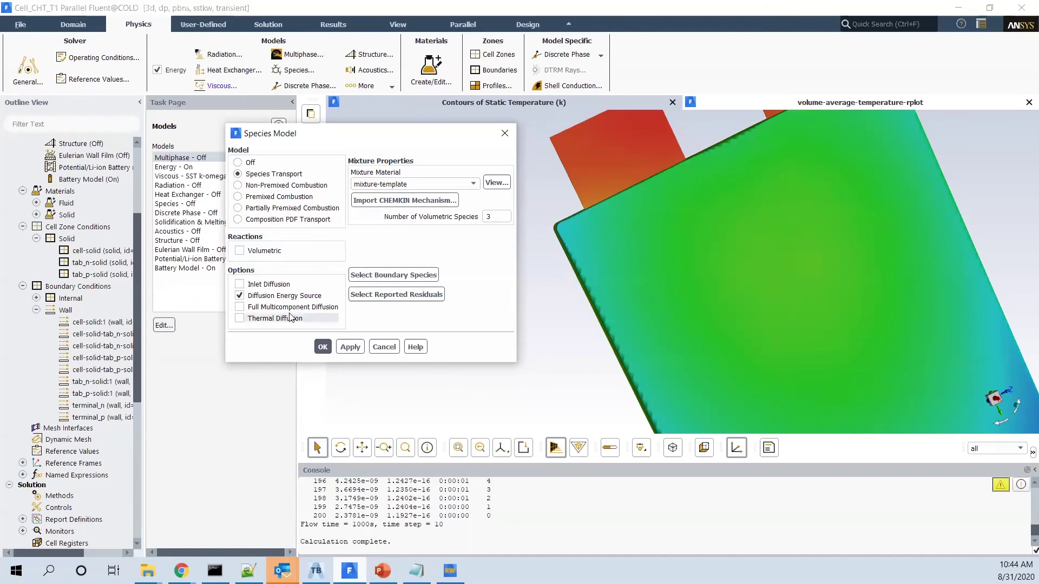
Present the closing thank-you slide 3 in PowerPoint and open the Display Settings.
key("alt+Tab")
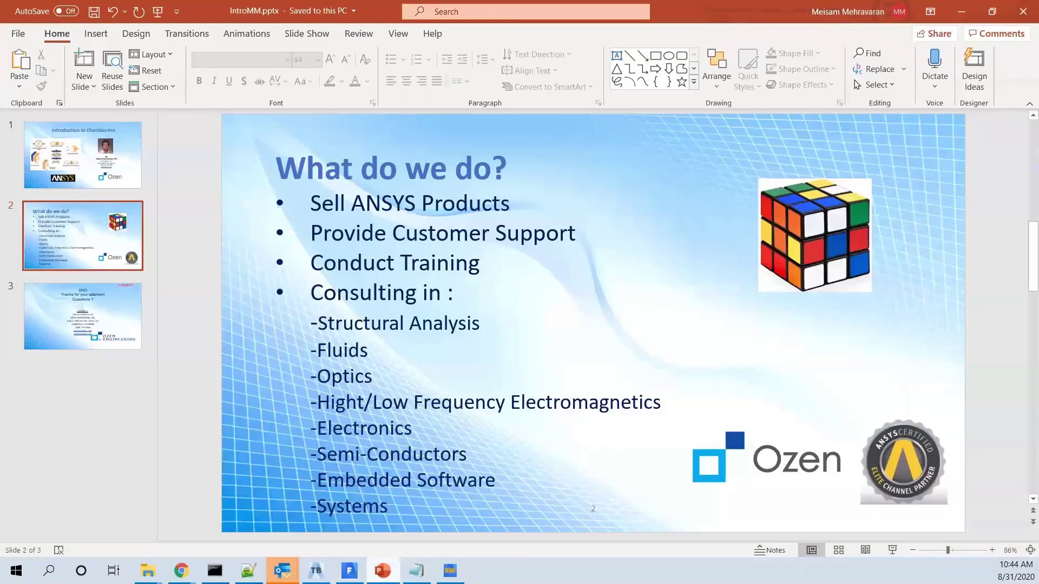
key("Down")
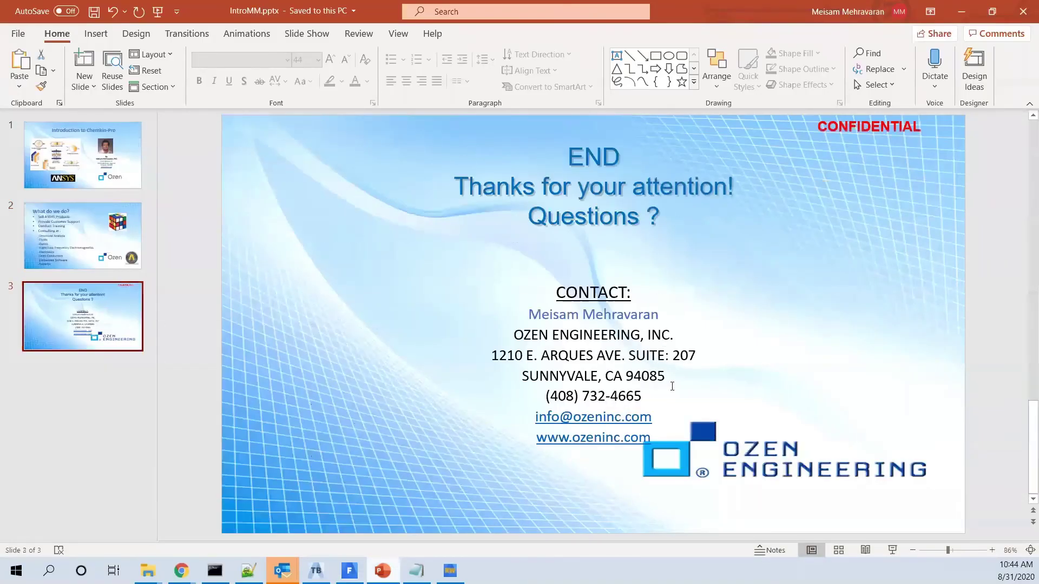
left_click(893, 551)
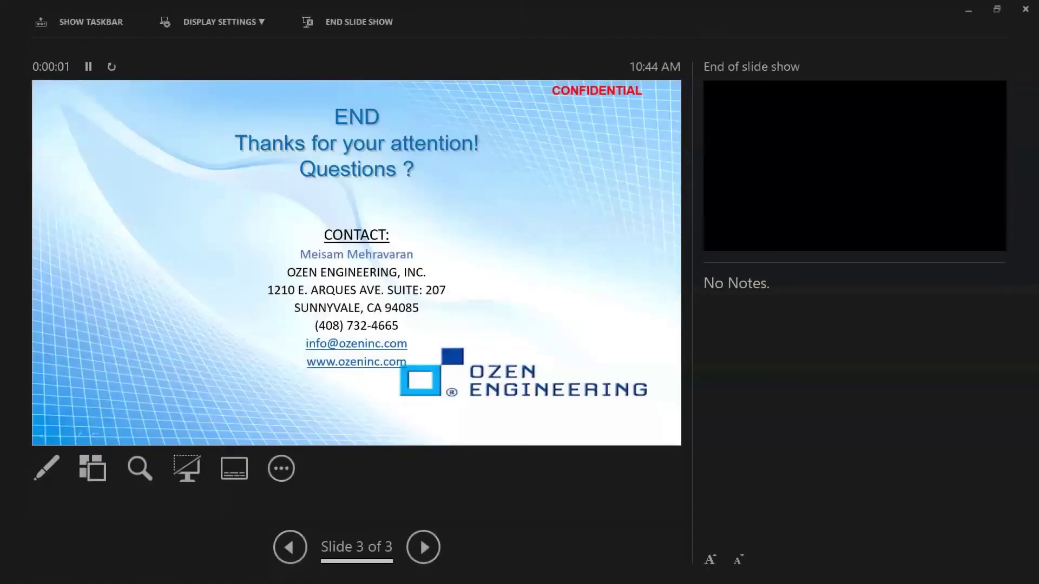
left_click(238, 25)
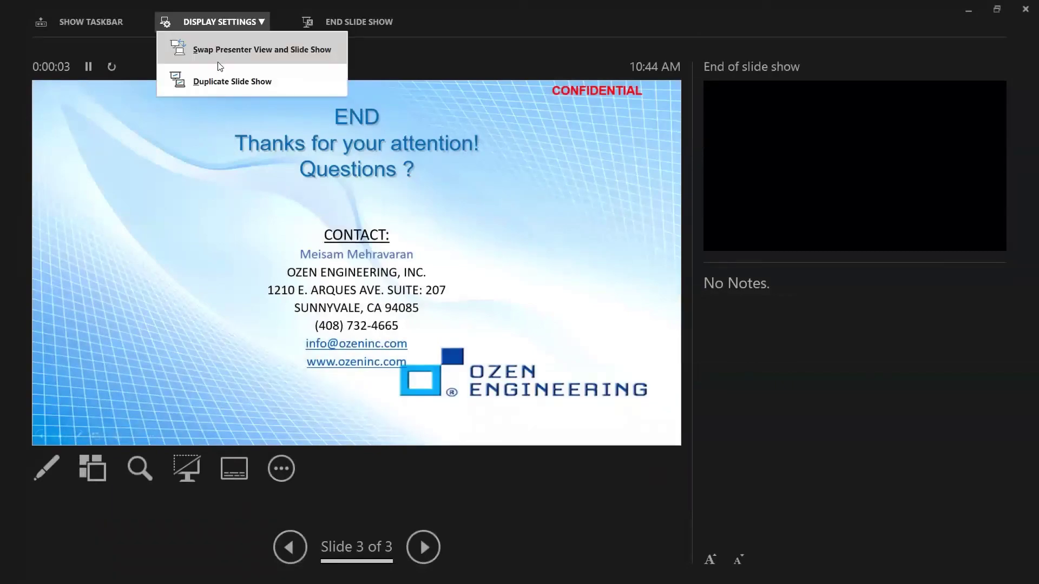